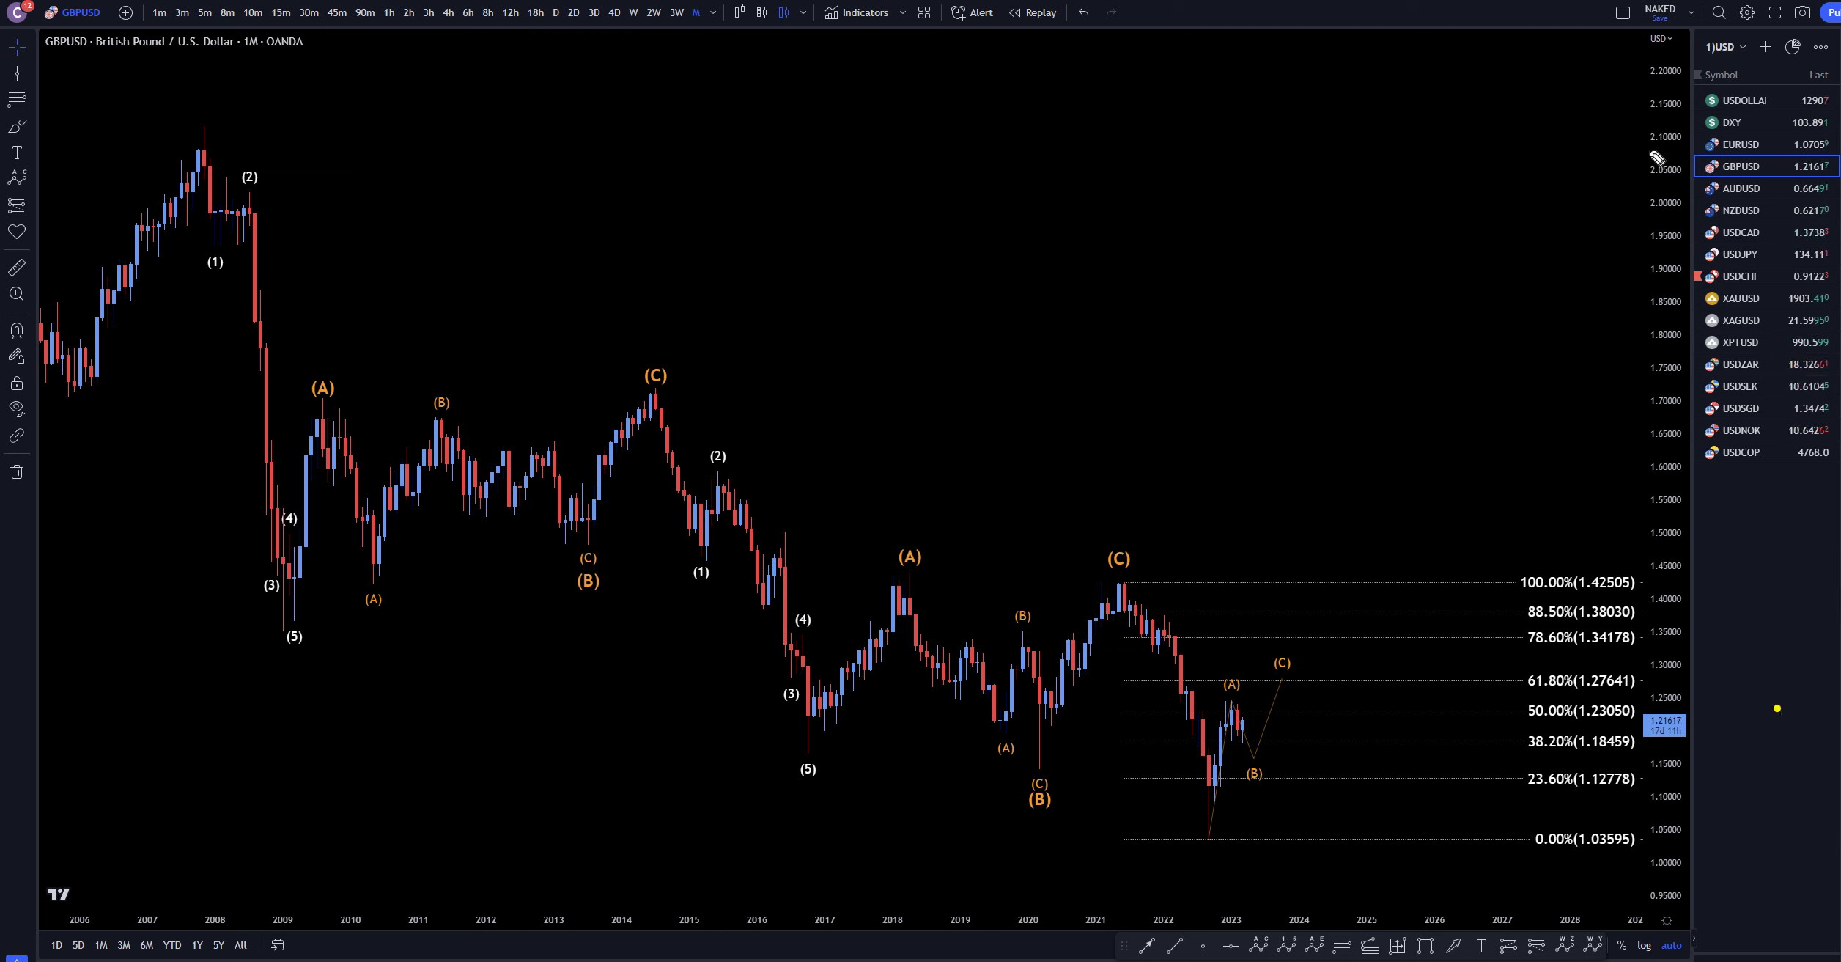
- Mark the GBPUSD symbol and timeframe range, and trace the rise from the 2022 low to (A), (B), (C)
{"action": "left_click_drag", "start_coordinate": [1713, 169], "coordinate": [1649, 150]}
{"action": "left_click_drag", "start_coordinate": [694, 27], "coordinate": [385, 25]}
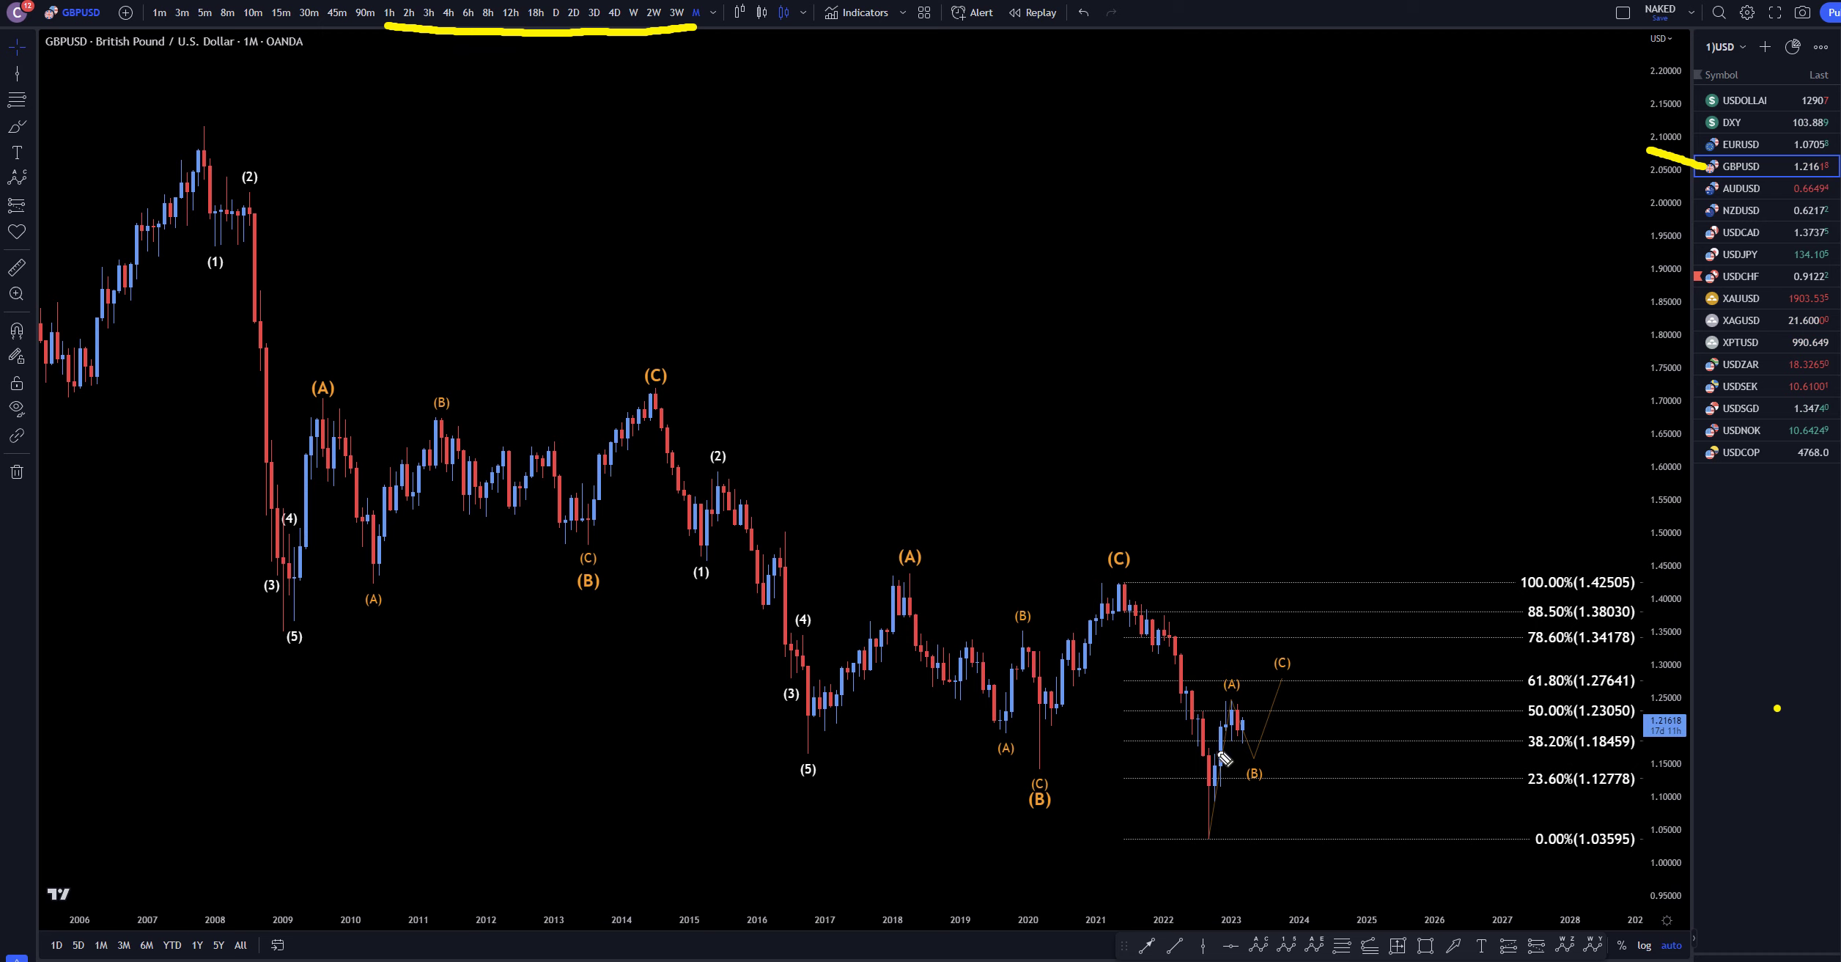
{"action": "left_click_drag", "start_coordinate": [1209, 806], "coordinate": [1231, 717]}
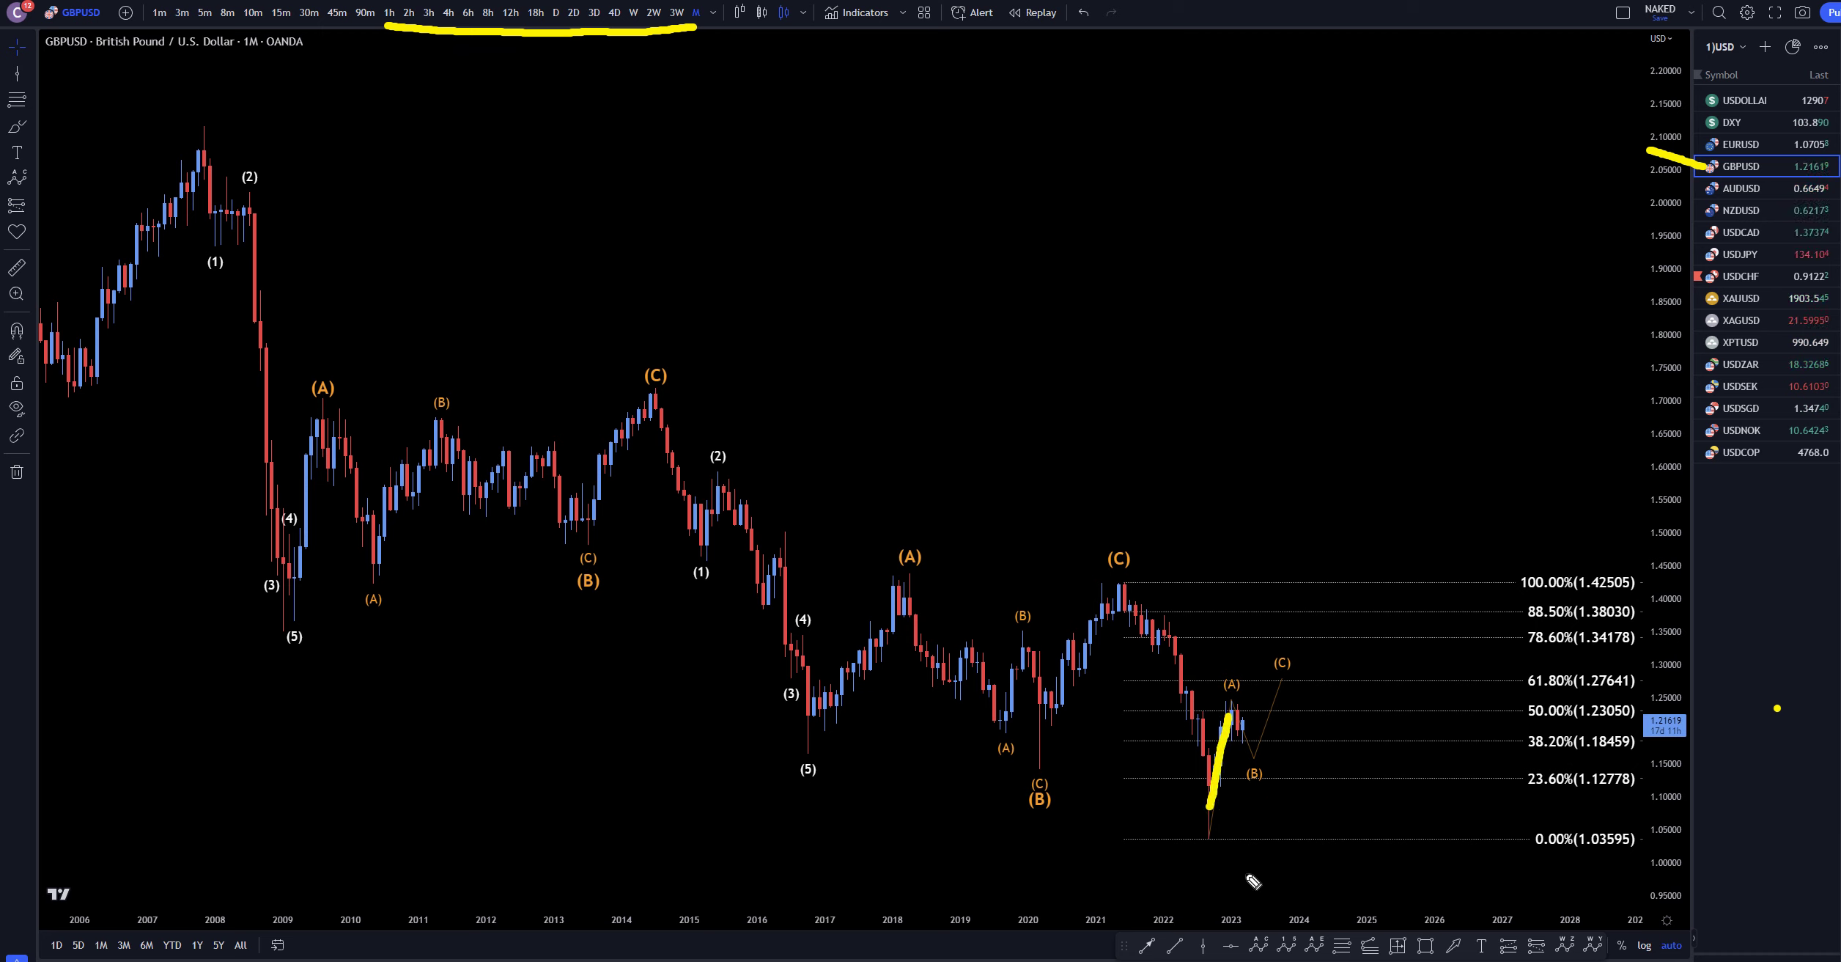
{"action": "mouse_move", "coordinate": [1237, 712]}
{"action": "left_mouse_down"}
{"action": "mouse_move", "coordinate": [1258, 756]}
{"action": "mouse_move", "coordinate": [1282, 707]}
{"action": "left_mouse_up"}
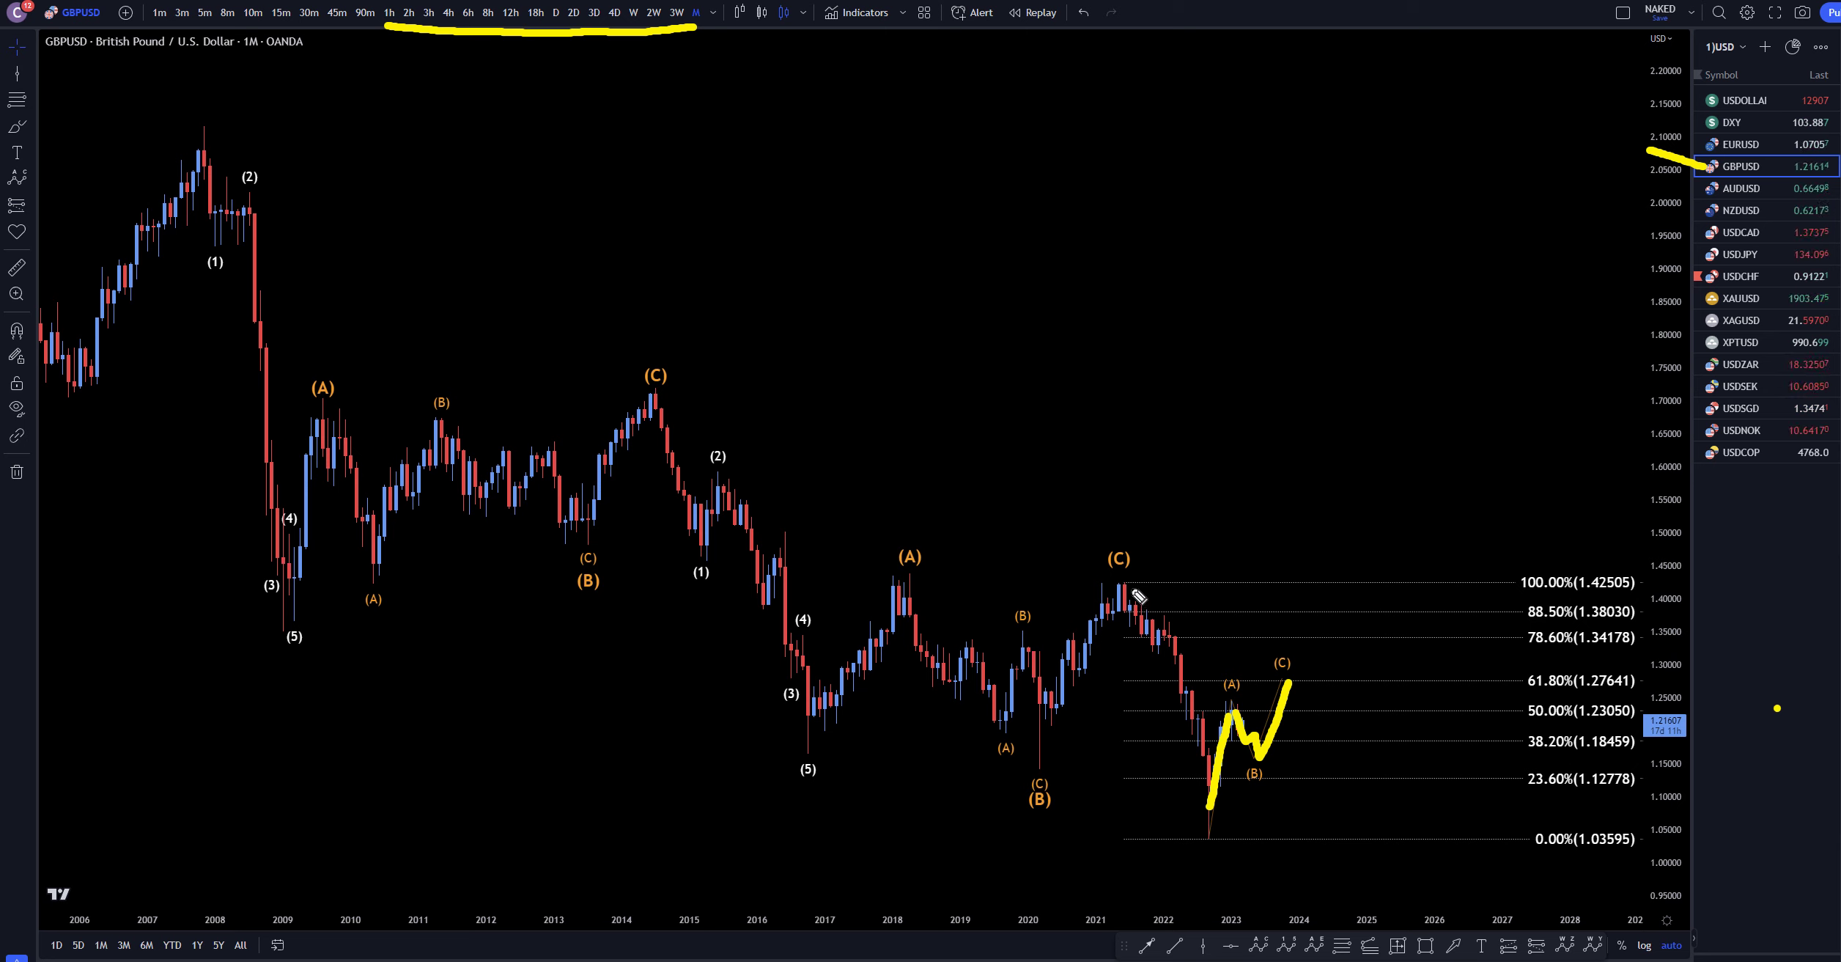
- Draw yellow lines at the 2021 (C) high and the support under the 2022 low
{"action": "left_click_drag", "start_coordinate": [1085, 579], "coordinate": [1182, 581]}
{"action": "left_click_drag", "start_coordinate": [1179, 829], "coordinate": [1284, 819]}
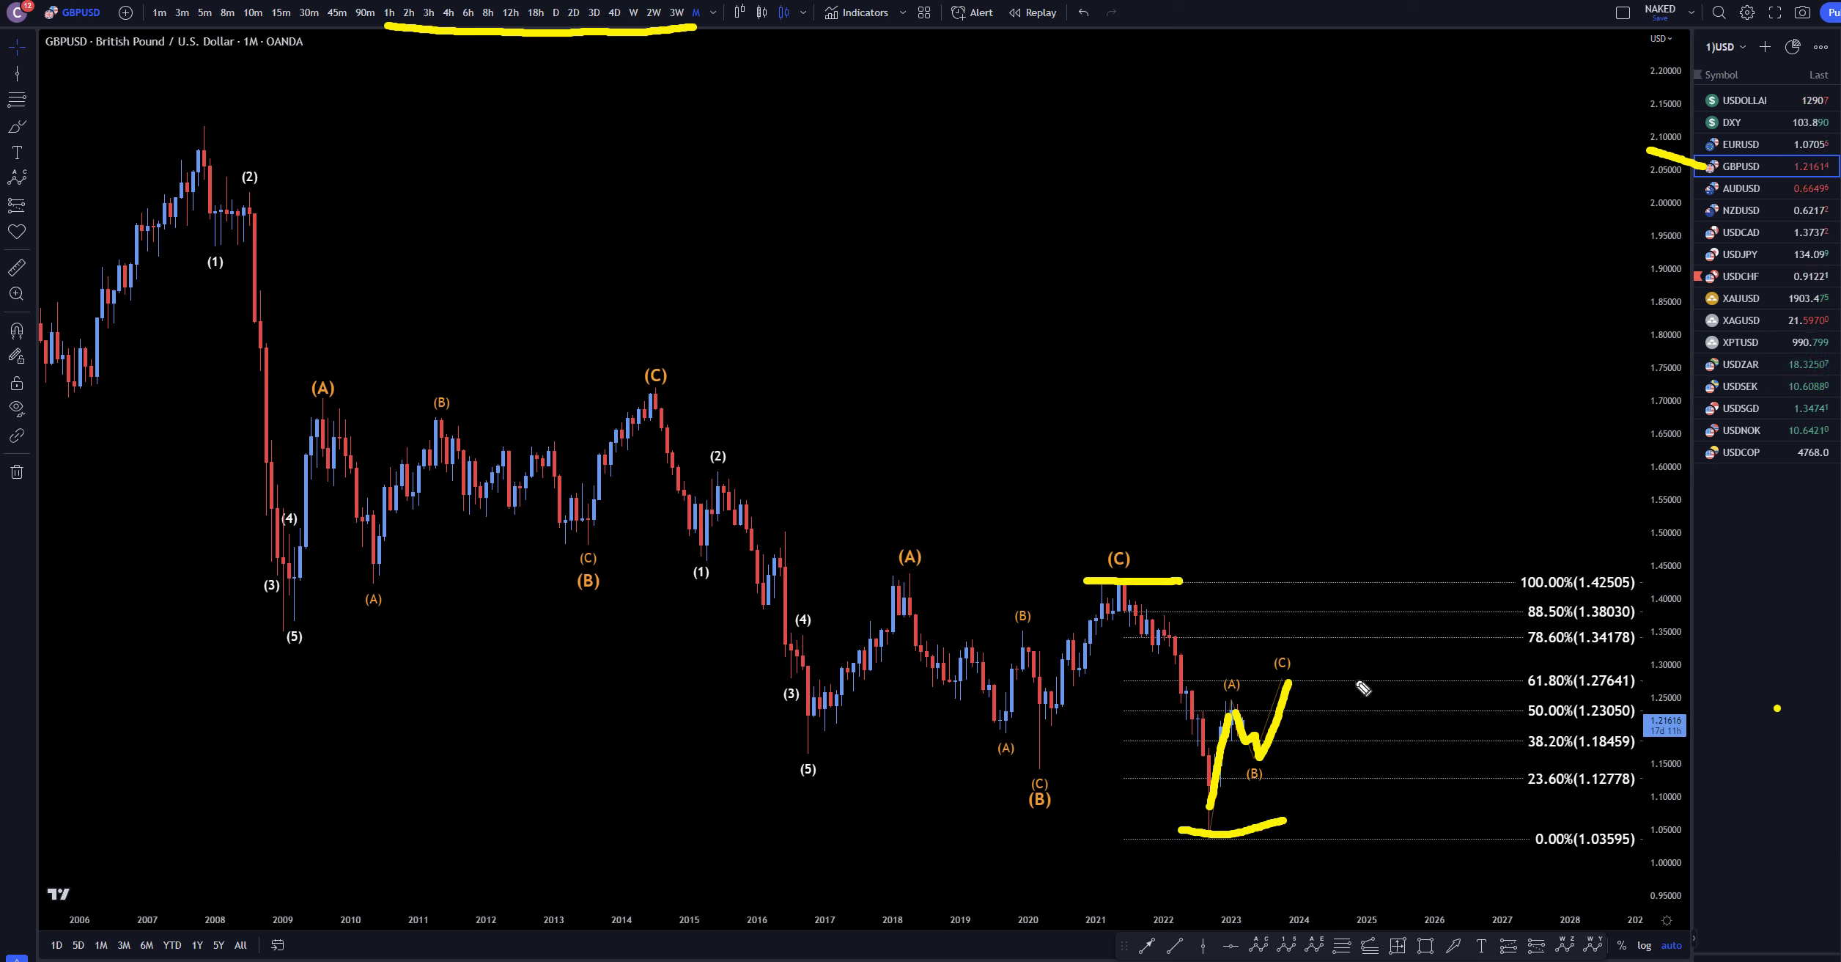
- Bracket the 61.80%–50.00% zone, sketch a drop toward 0.00%, then clear and go weekly
{"action": "left_click_drag", "start_coordinate": [1531, 658], "coordinate": [1531, 726]}
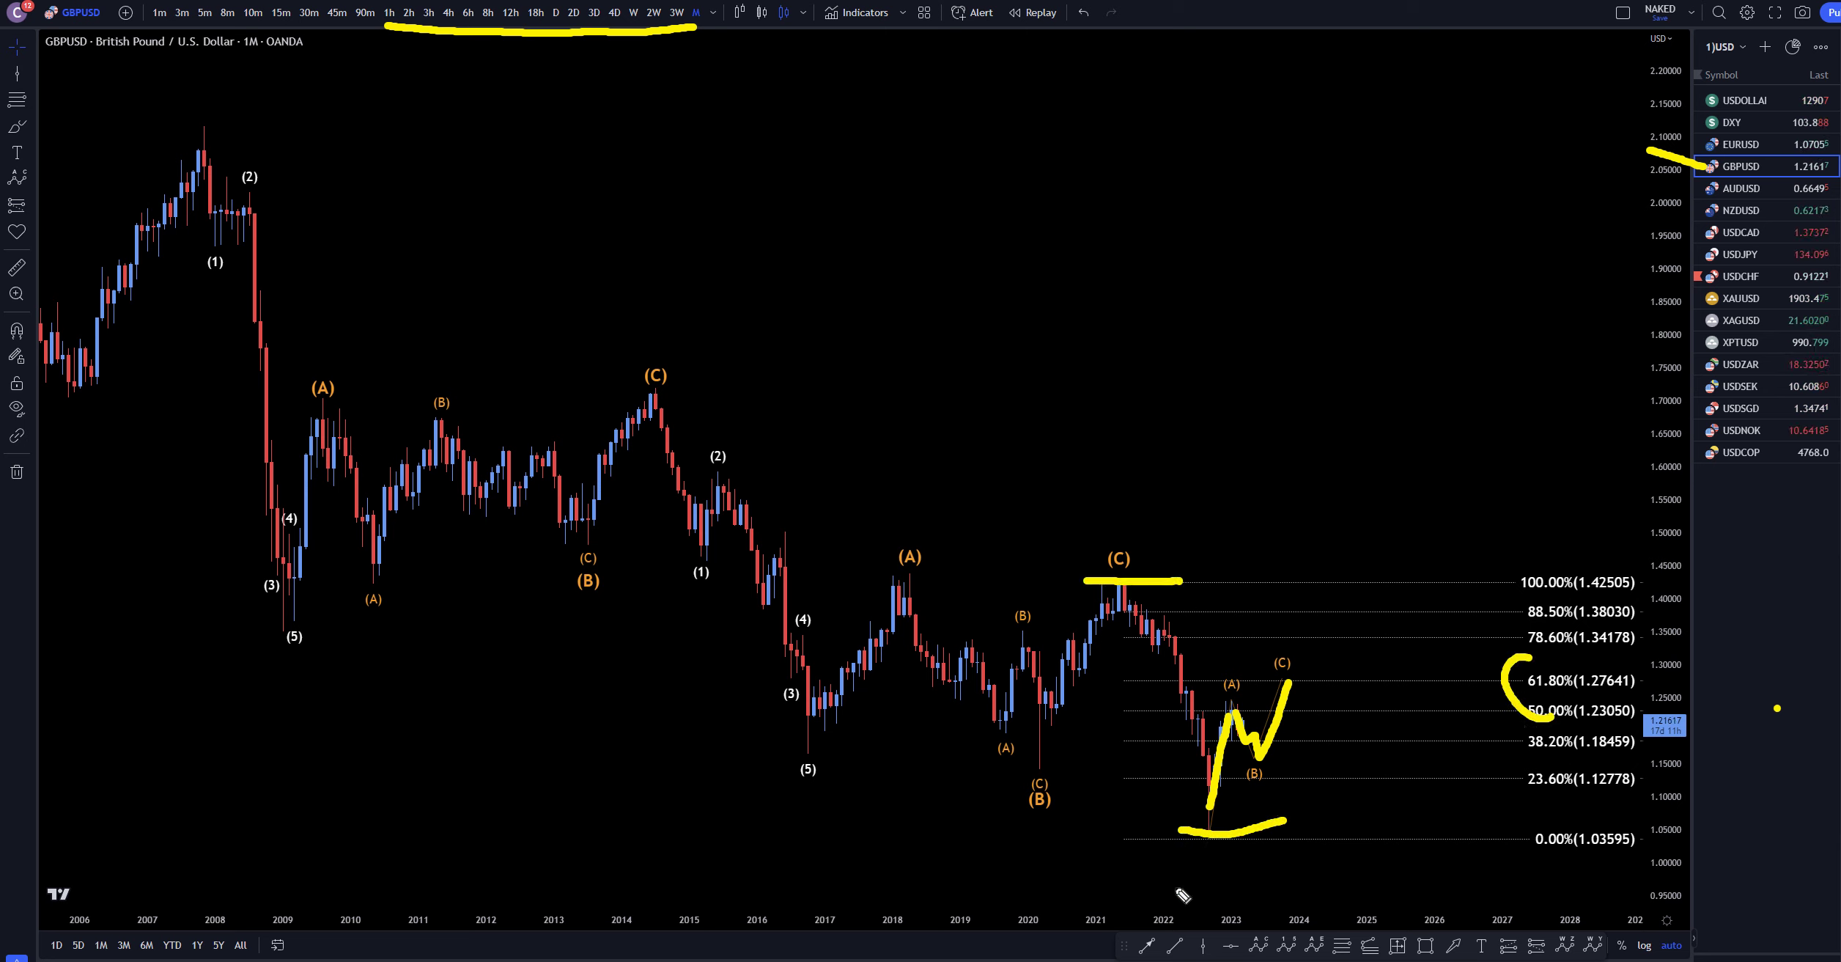
{"action": "mouse_move", "coordinate": [1294, 683]}
{"action": "left_mouse_down"}
{"action": "mouse_move", "coordinate": [1375, 823]}
{"action": "mouse_move", "coordinate": [1400, 792]}
{"action": "left_mouse_up"}
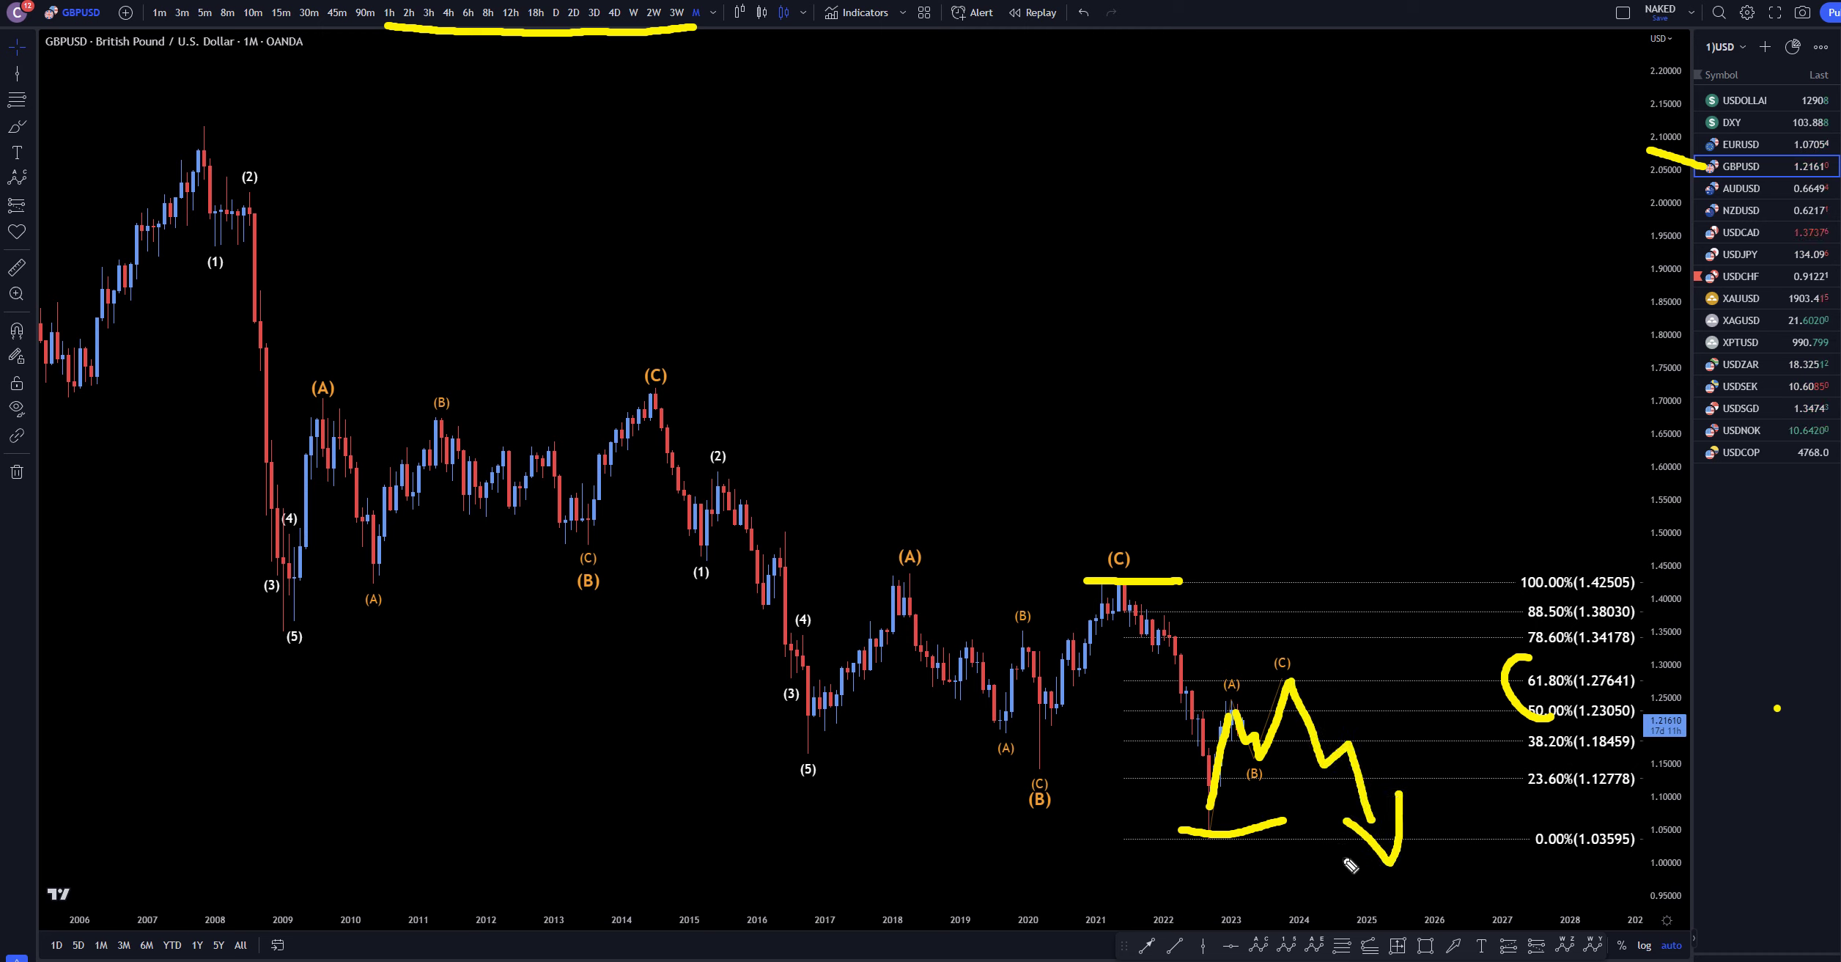
{"action": "key", "text": "Escape"}
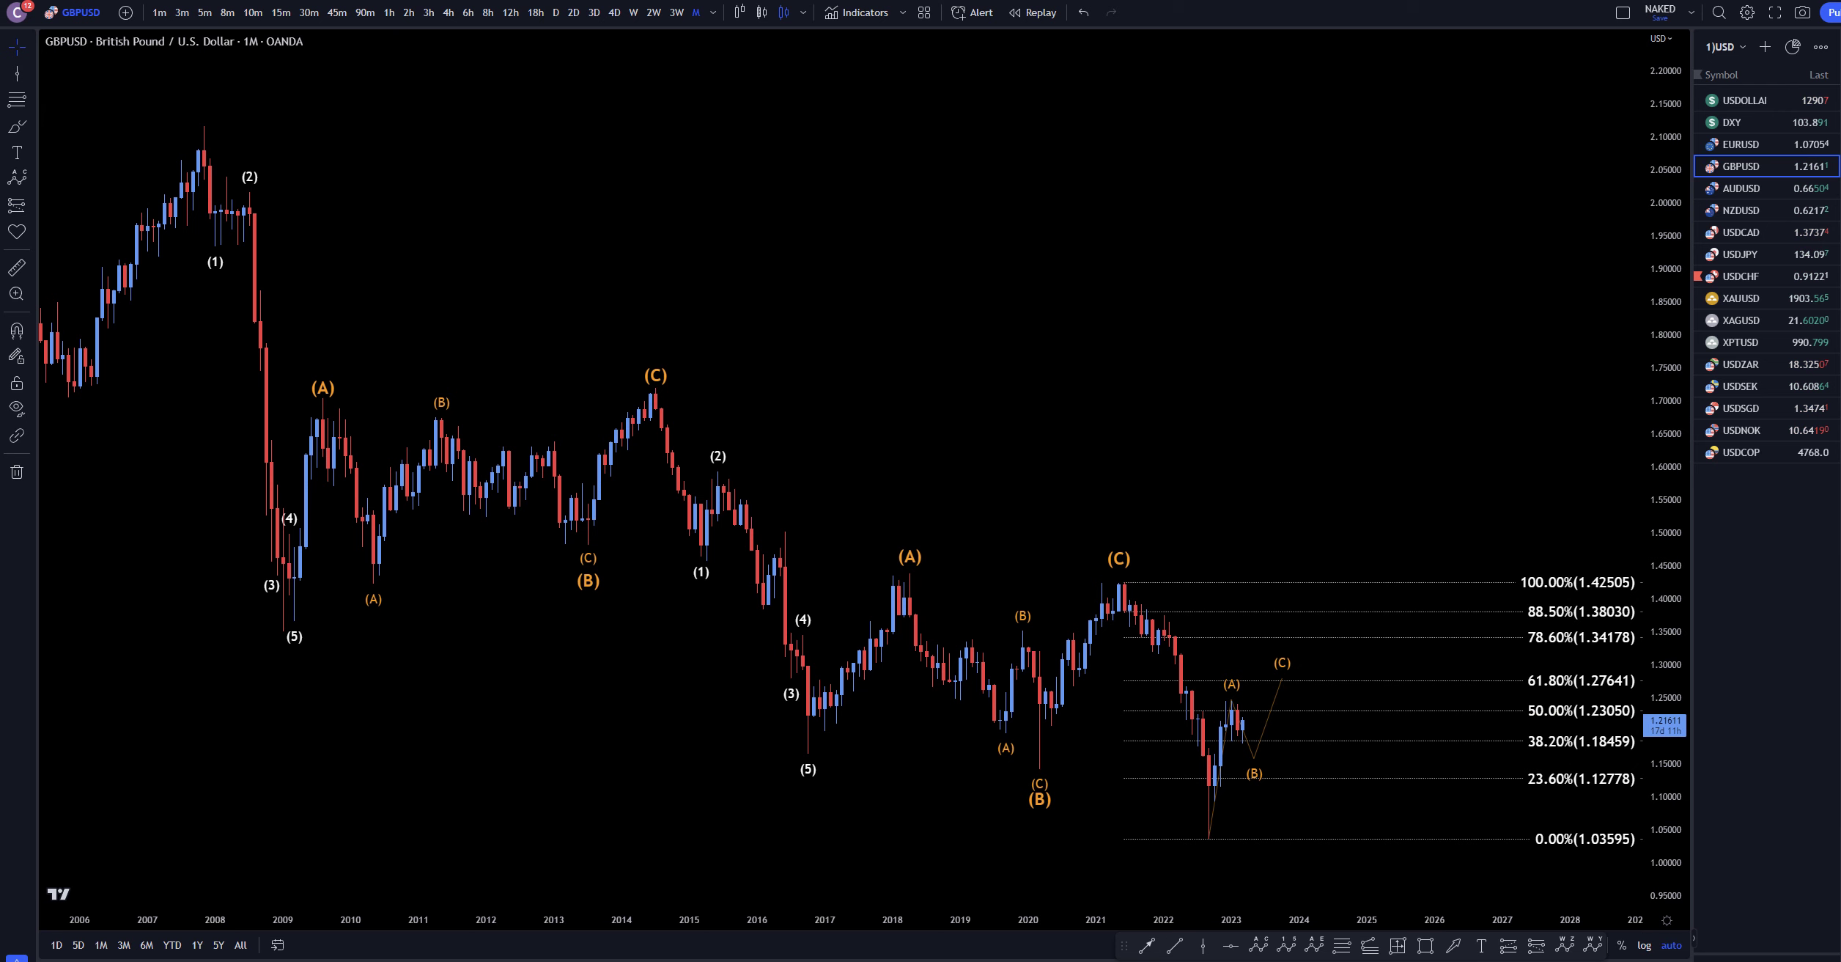
{"action": "left_click", "coordinate": [634, 13]}
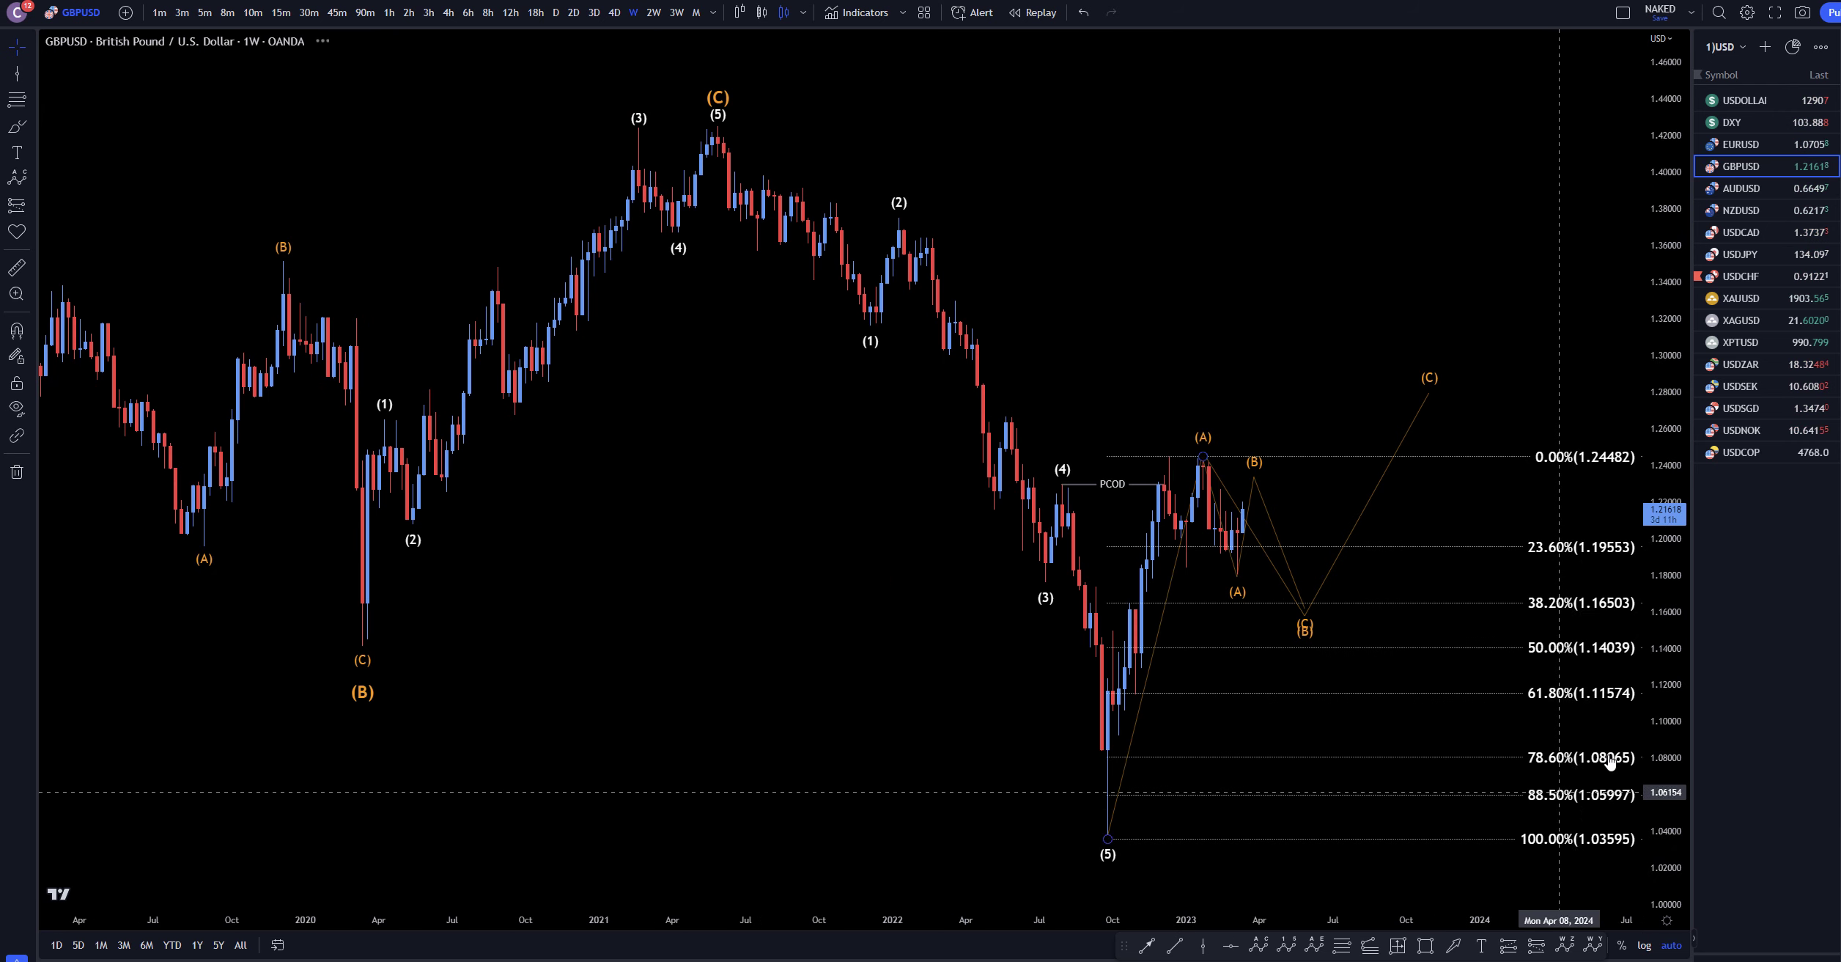
{"action": "left_click", "coordinate": [1769, 625]}
{"action": "mouse_move", "coordinate": [1110, 781]}
{"action": "left_mouse_down"}
{"action": "mouse_move", "coordinate": [1107, 677]}
{"action": "mouse_move", "coordinate": [1186, 505]}
{"action": "left_mouse_up"}
{"action": "mouse_move", "coordinate": [1140, 445]}
{"action": "left_mouse_down"}
{"action": "mouse_move", "coordinate": [1184, 430]}
{"action": "mouse_move", "coordinate": [1237, 549]}
{"action": "mouse_move", "coordinate": [1262, 506]}
{"action": "mouse_move", "coordinate": [1293, 605]}
{"action": "left_mouse_up"}
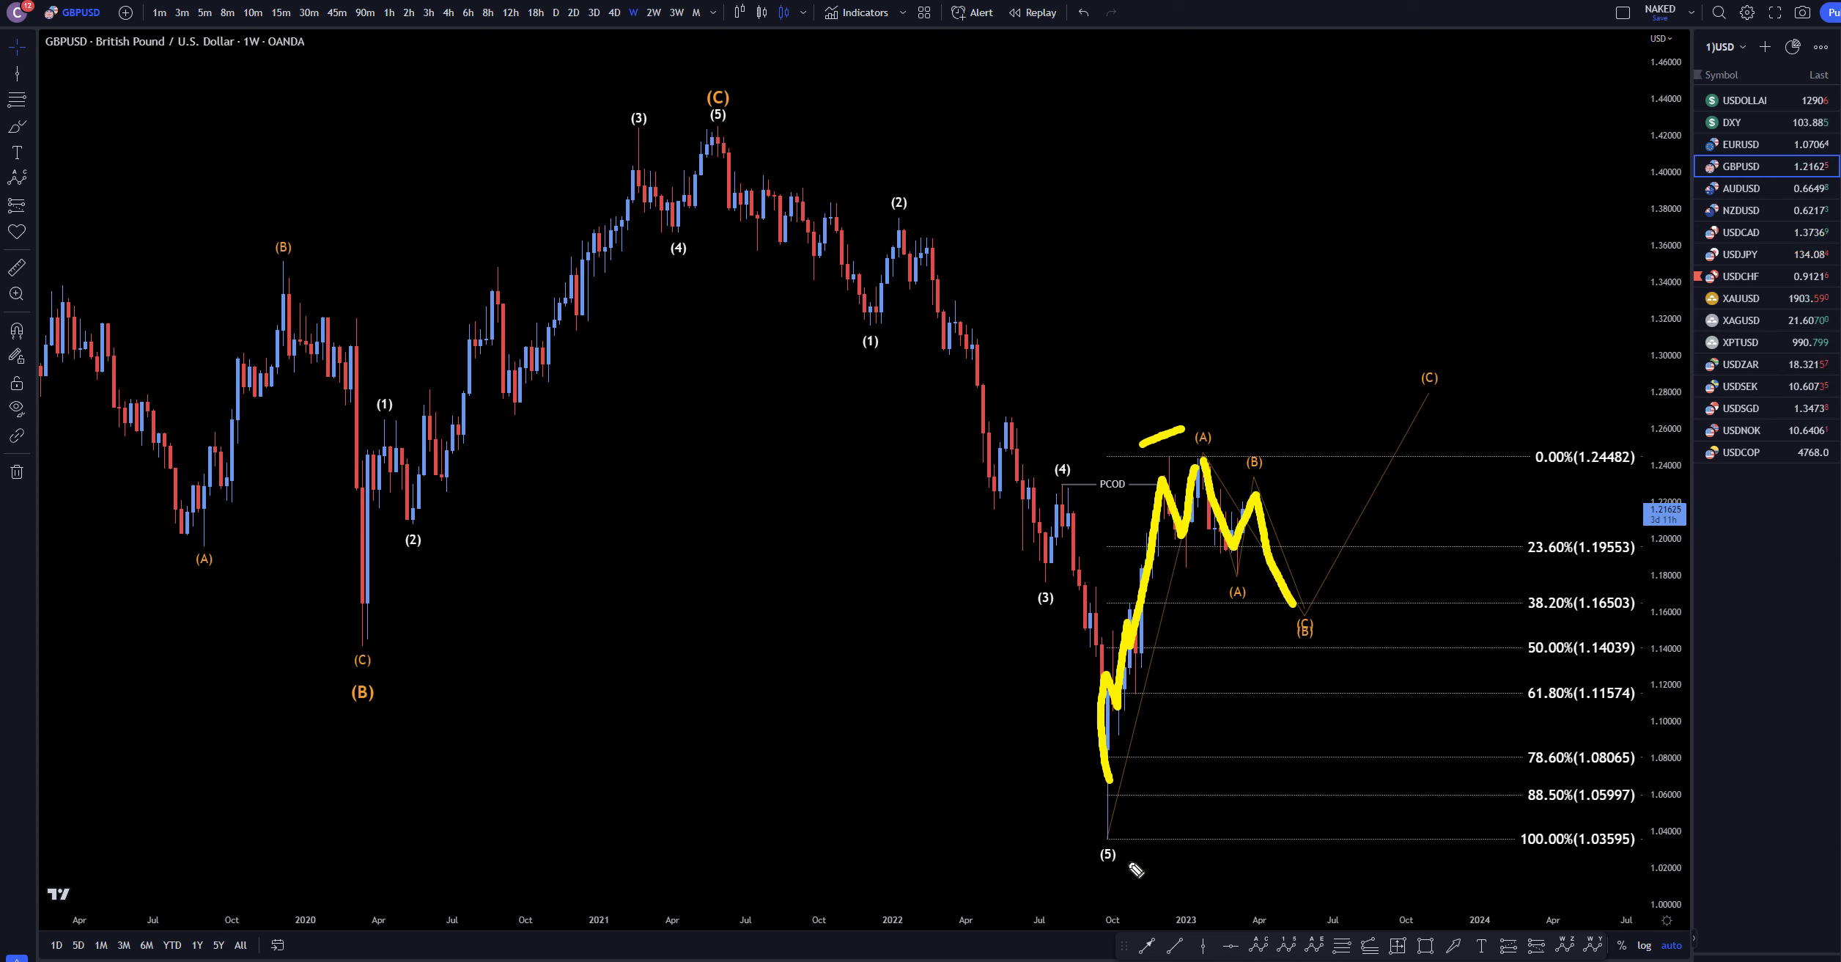
{"action": "left_click_drag", "start_coordinate": [1537, 582], "coordinate": [1523, 656]}
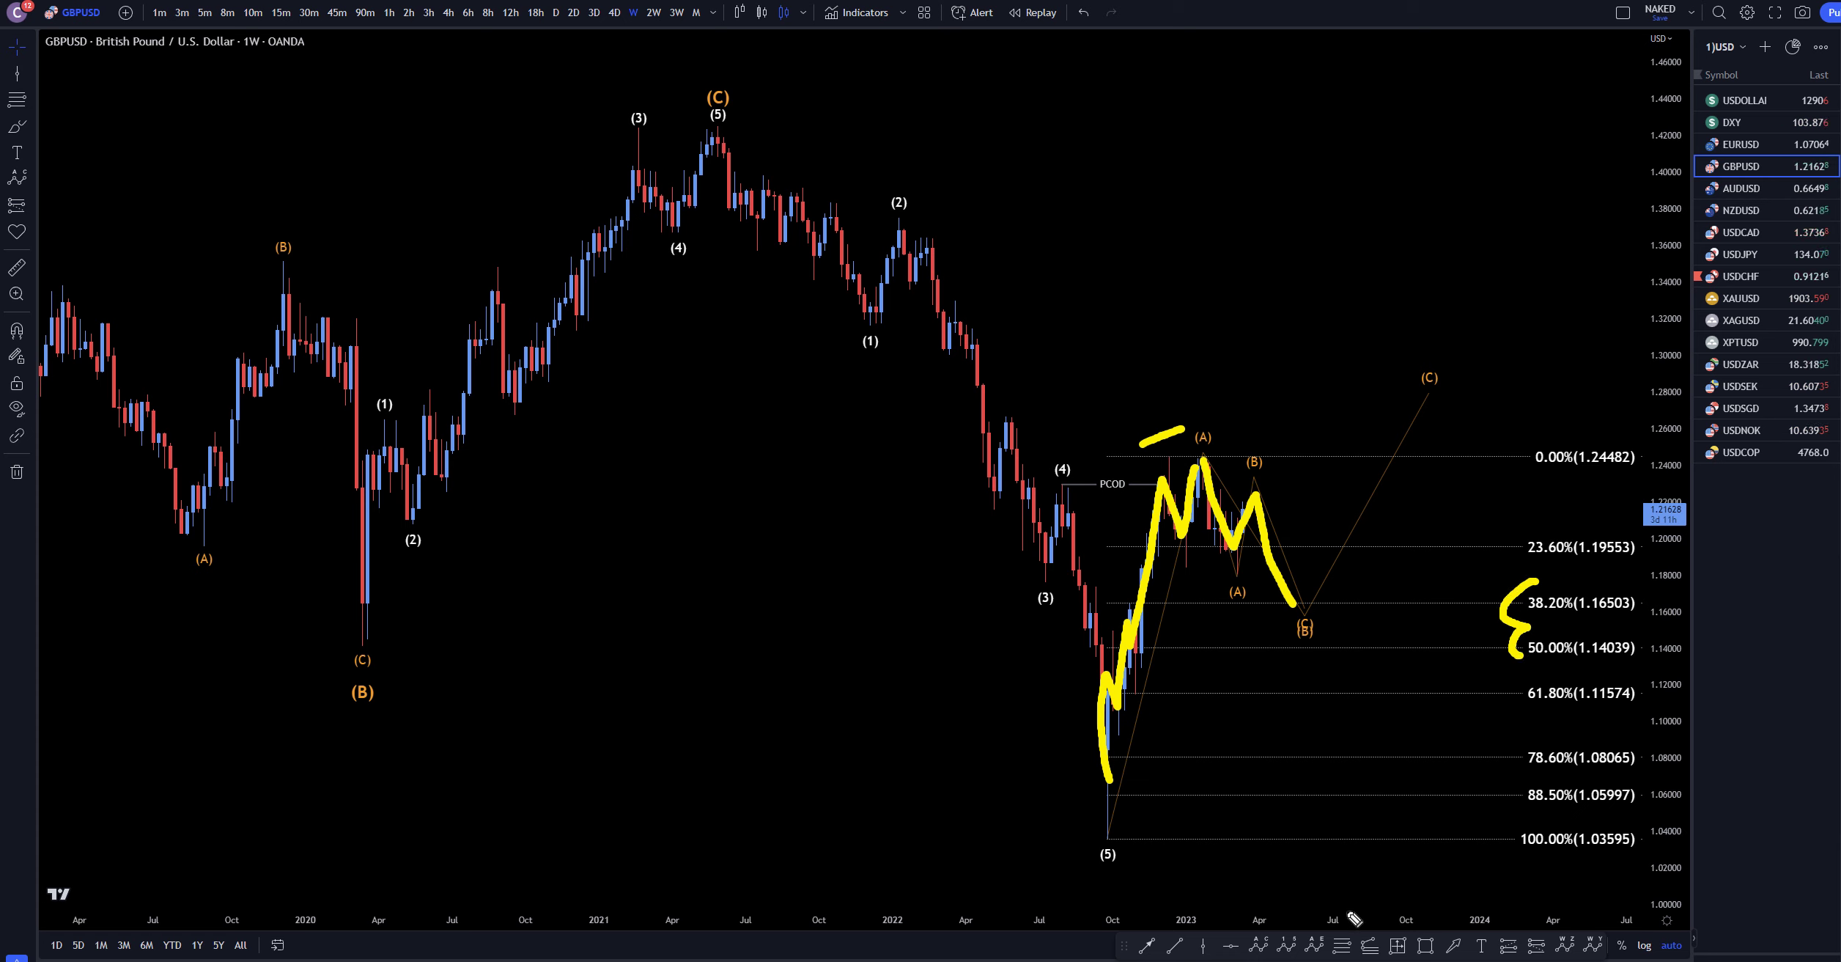
{"action": "left_click_drag", "start_coordinate": [1298, 616], "coordinate": [1461, 375]}
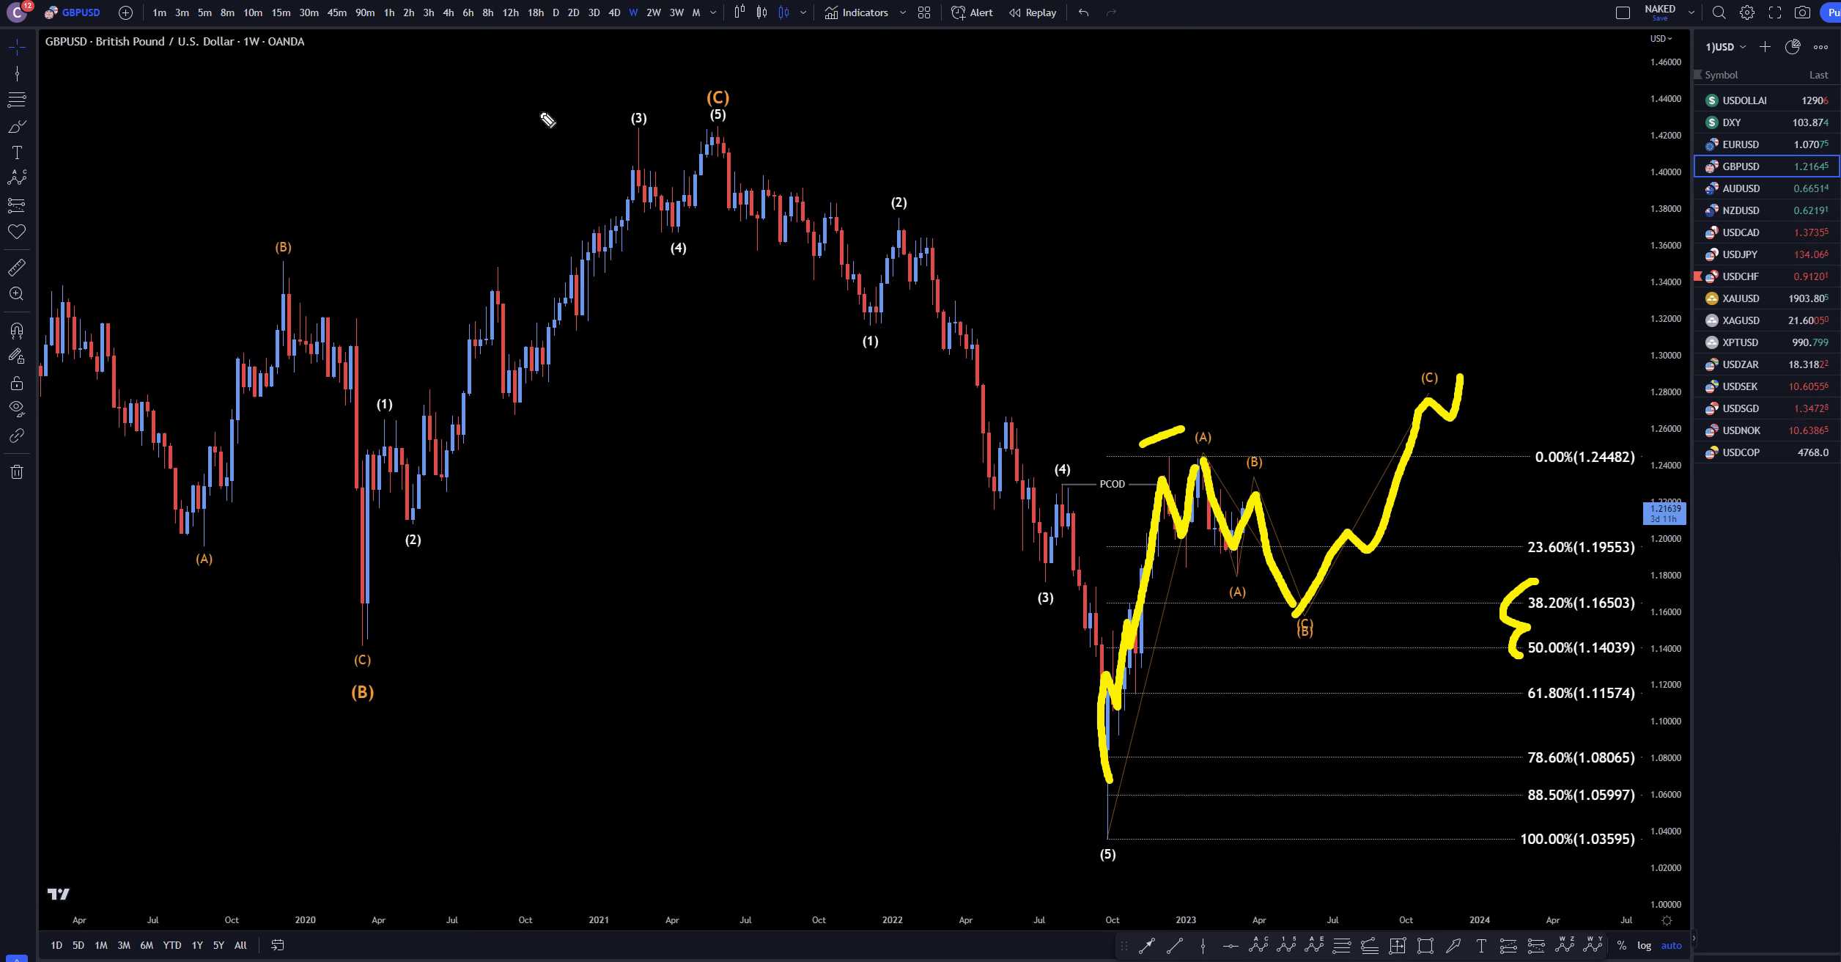
{"action": "left_click_drag", "start_coordinate": [630, 118], "coordinate": [1090, 126]}
{"action": "left_click_drag", "start_coordinate": [1033, 833], "coordinate": [1267, 823]}
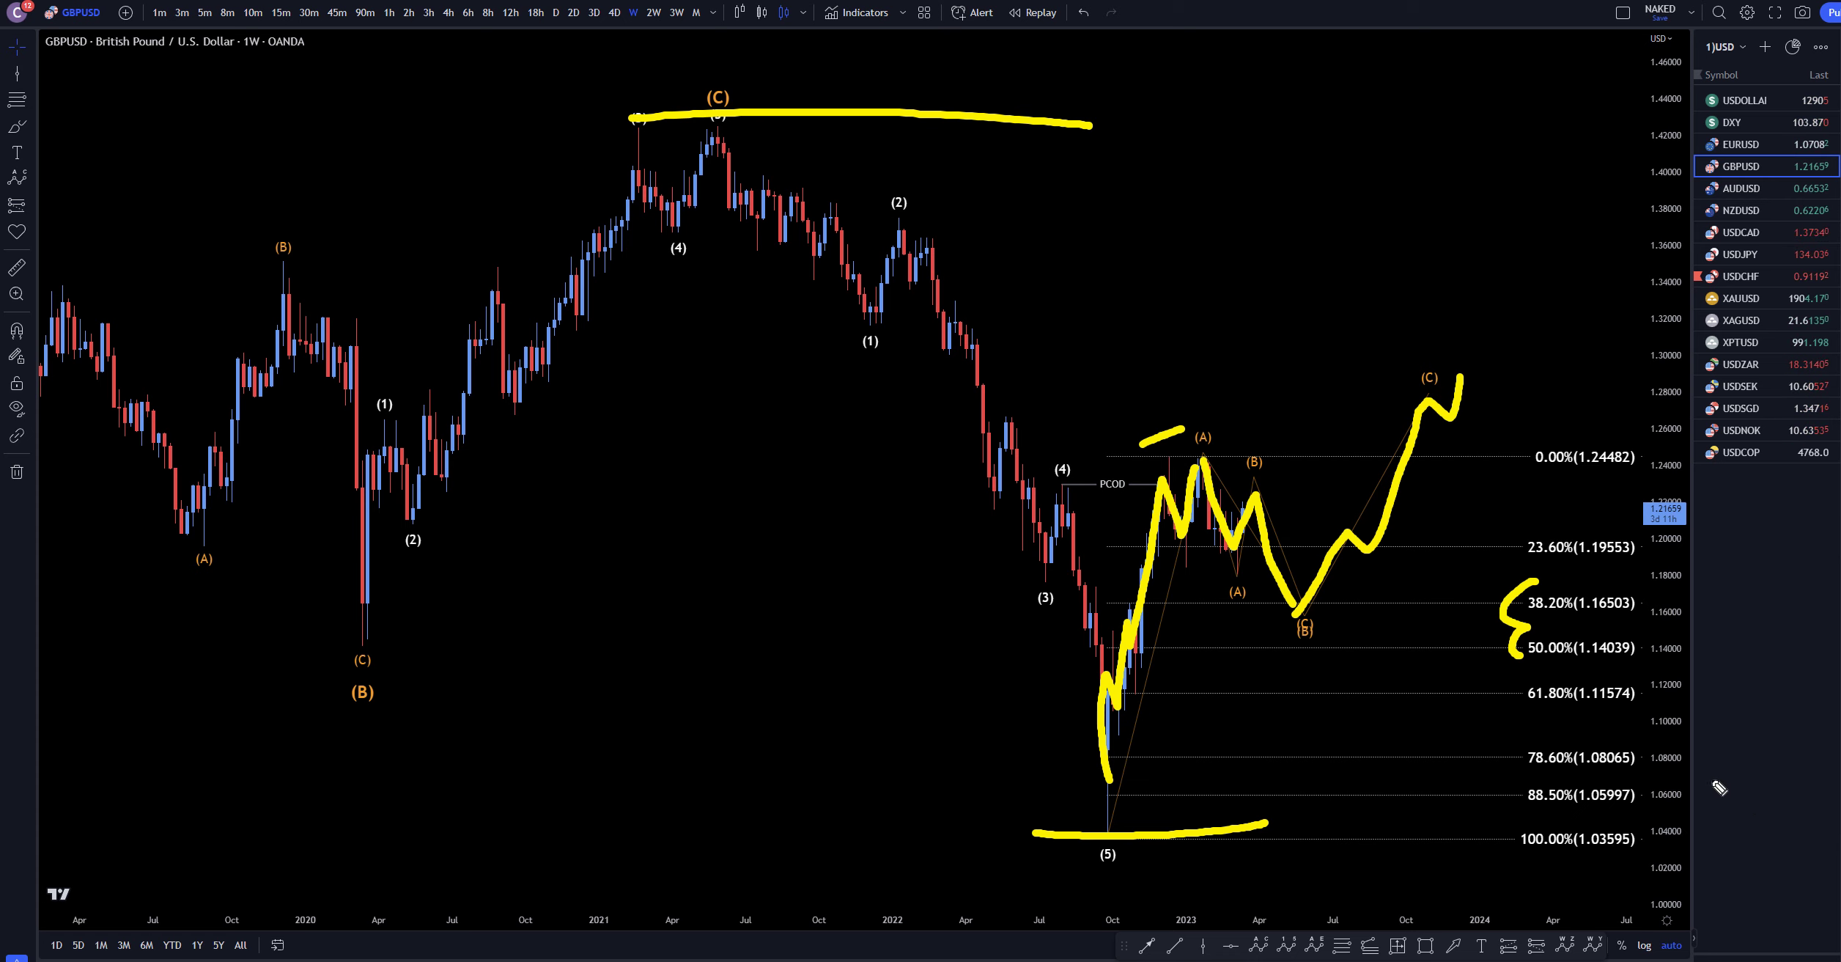
{"action": "key", "text": "Escape"}
- On the daily chart, sketch the decline to (A) and a projected zigzag from (B) toward (C)
{"action": "left_click", "coordinate": [555, 13]}
{"action": "mouse_move", "coordinate": [1836, 605]}
{"action": "mouse_move", "coordinate": [1062, 192]}
{"action": "left_mouse_down"}
{"action": "mouse_move", "coordinate": [1107, 299]}
{"action": "mouse_move", "coordinate": [1136, 291]}
{"action": "left_mouse_up"}
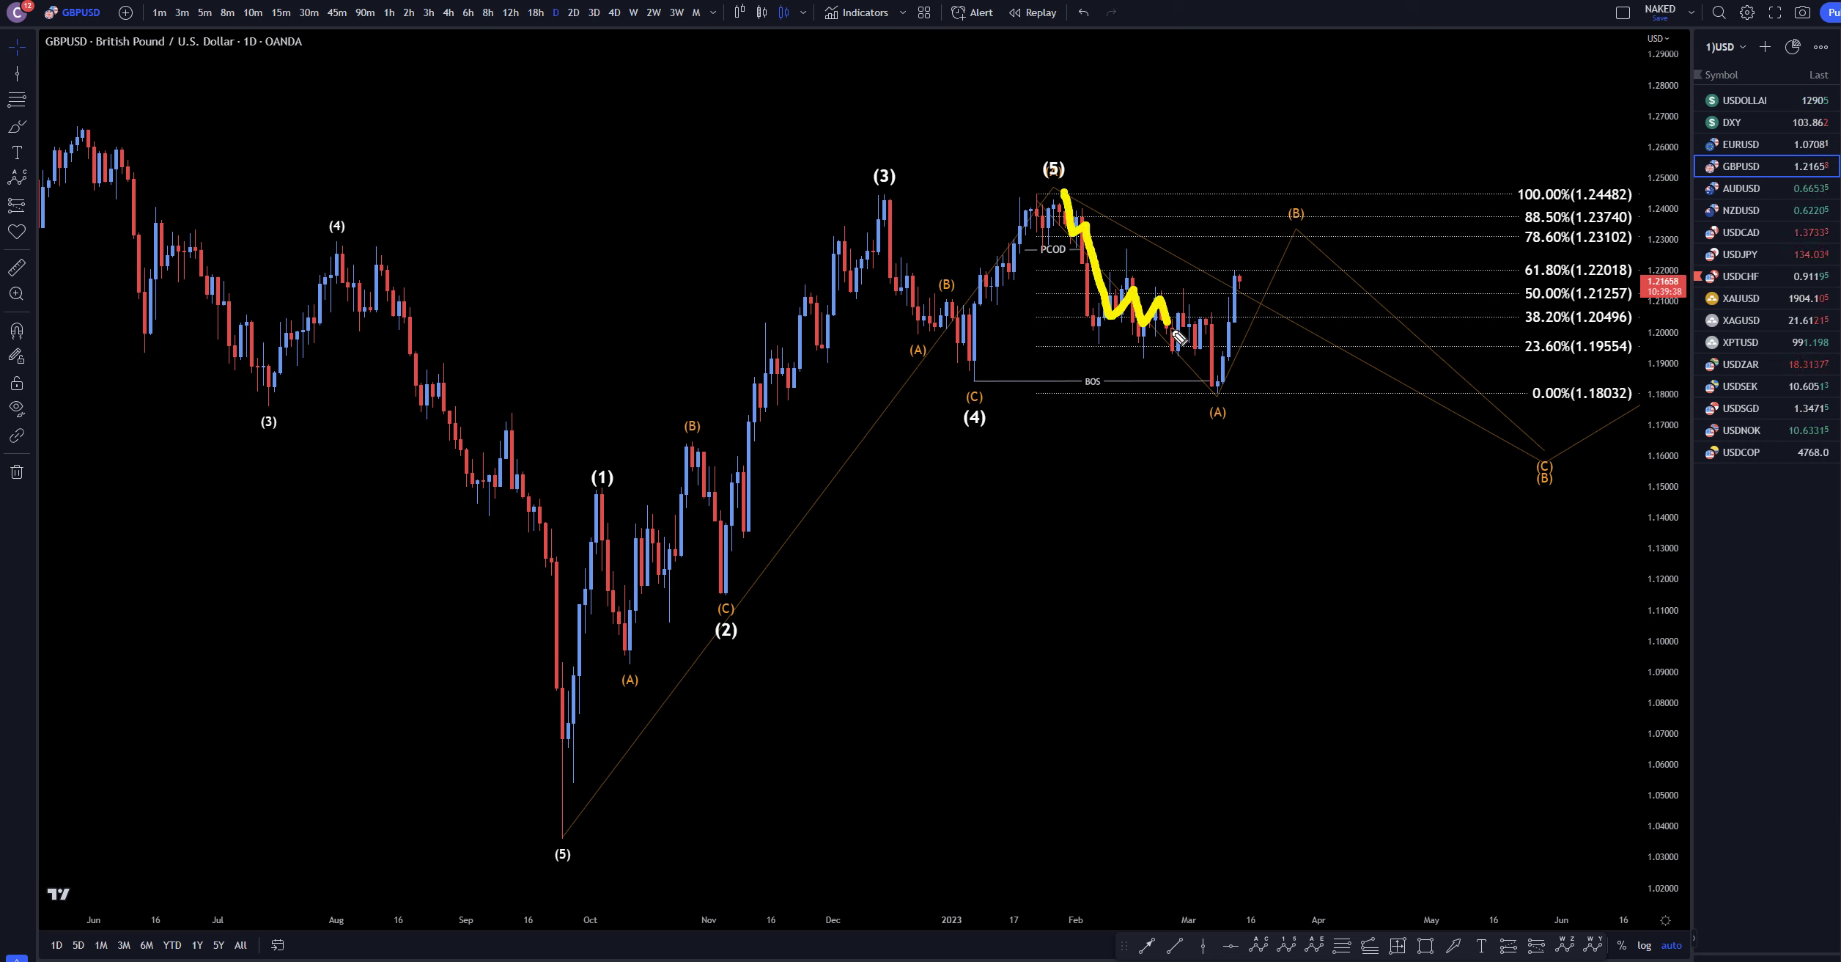
{"action": "mouse_move", "coordinate": [1208, 351]}
{"action": "left_mouse_down"}
{"action": "mouse_move", "coordinate": [1211, 385]}
{"action": "mouse_move", "coordinate": [1255, 291]}
{"action": "mouse_move", "coordinate": [1322, 245]}
{"action": "left_mouse_up"}
{"action": "left_click_drag", "start_coordinate": [1544, 228], "coordinate": [1540, 248]}
{"action": "left_click_drag", "start_coordinate": [1323, 236], "coordinate": [1519, 507]}
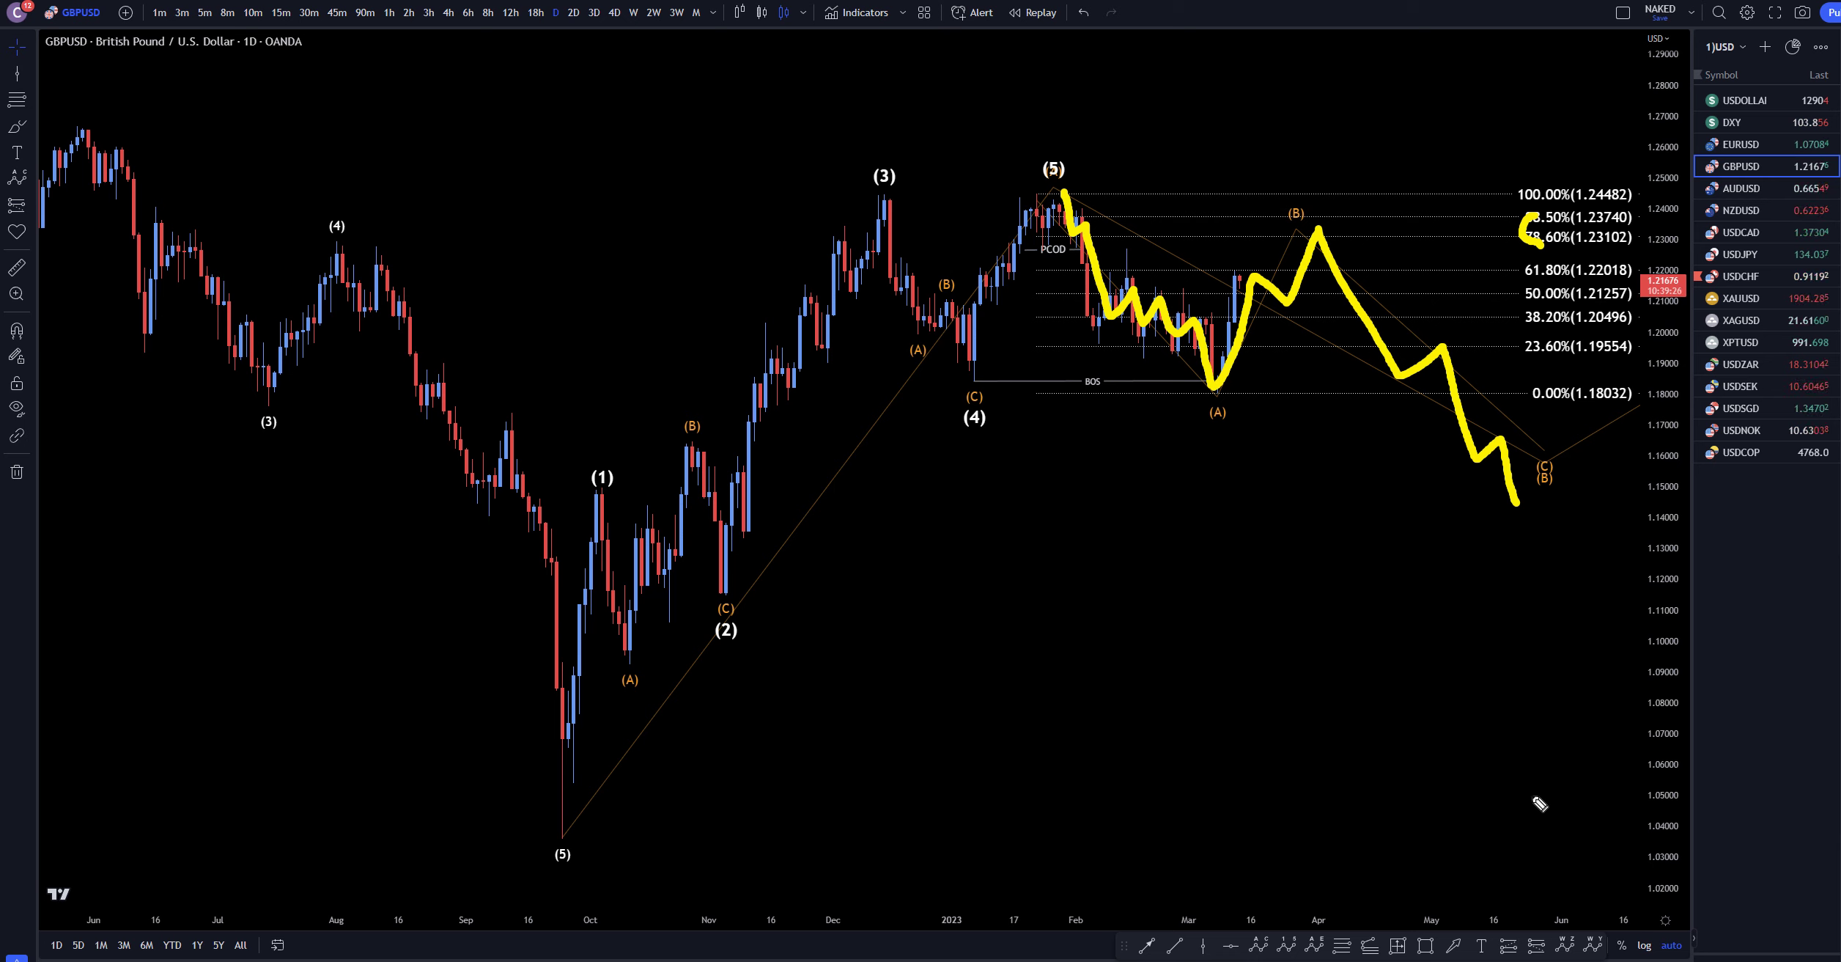
- Sketch the rally up from (A) as a continued projection, undoing and restoring strokes
{"action": "left_click_drag", "start_coordinate": [1229, 372], "coordinate": [1245, 270]}
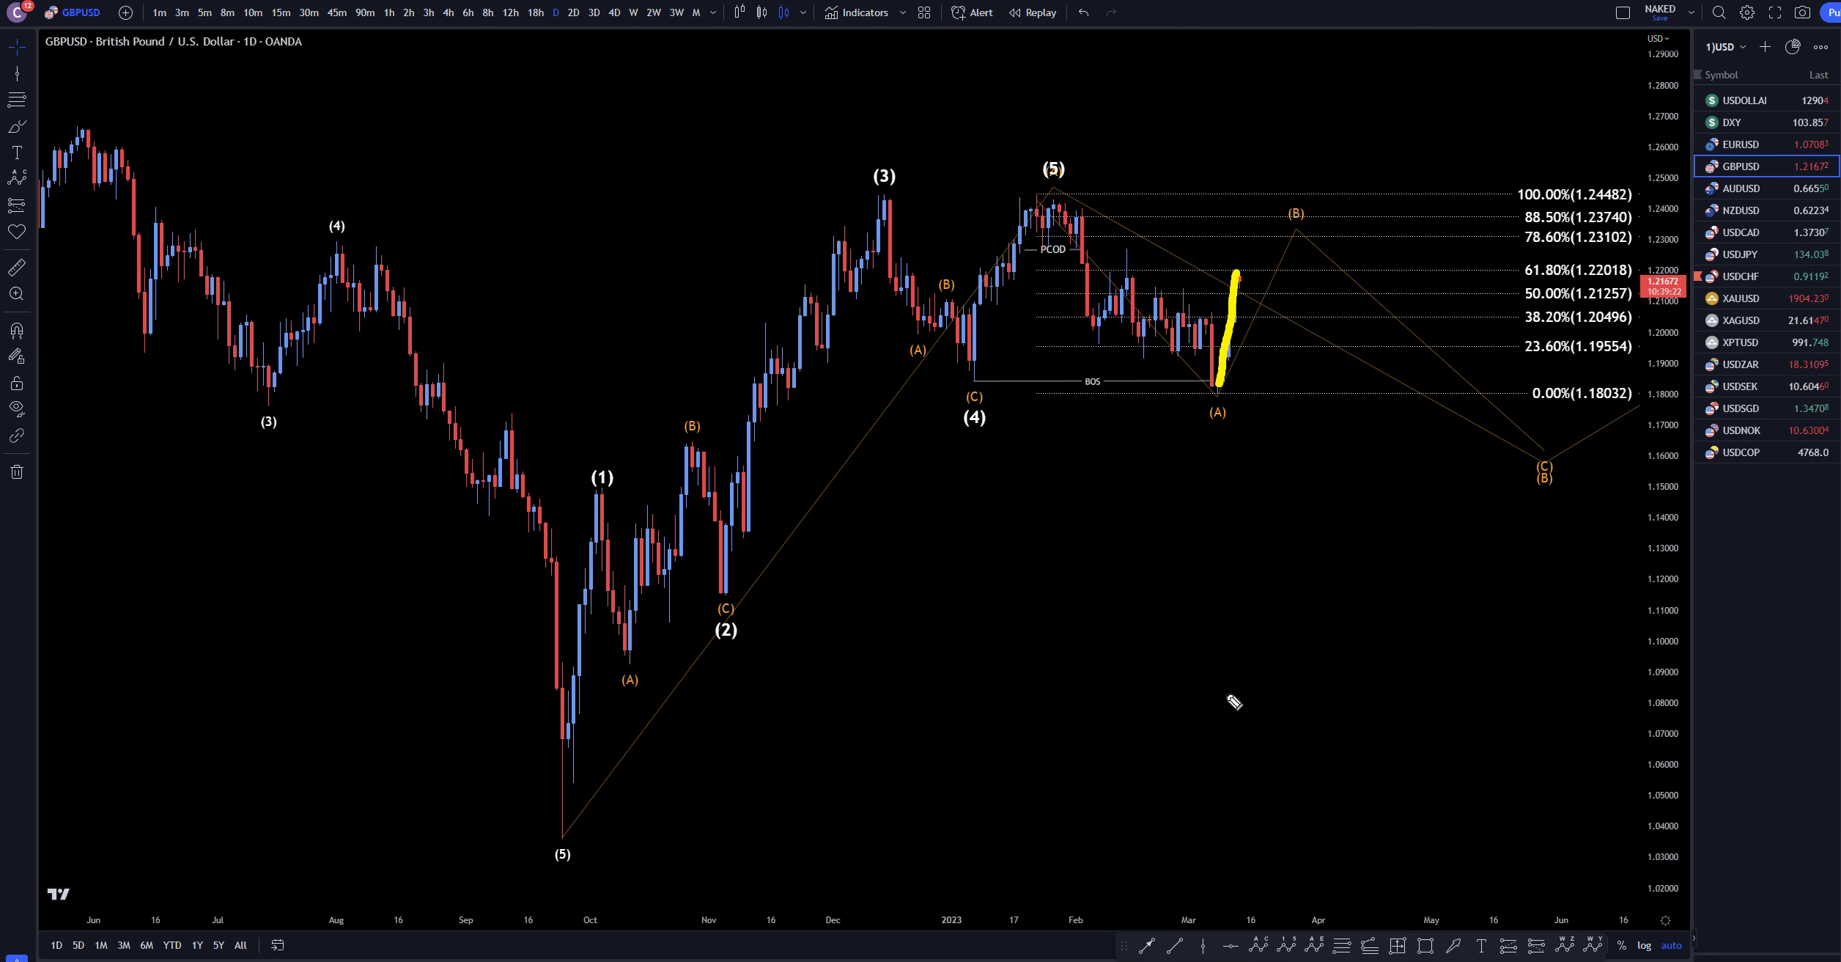
{"action": "mouse_move", "coordinate": [1237, 271]}
{"action": "left_mouse_down"}
{"action": "mouse_move", "coordinate": [1266, 277]}
{"action": "mouse_move", "coordinate": [1291, 161]}
{"action": "mouse_move", "coordinate": [1360, 88]}
{"action": "left_mouse_up"}
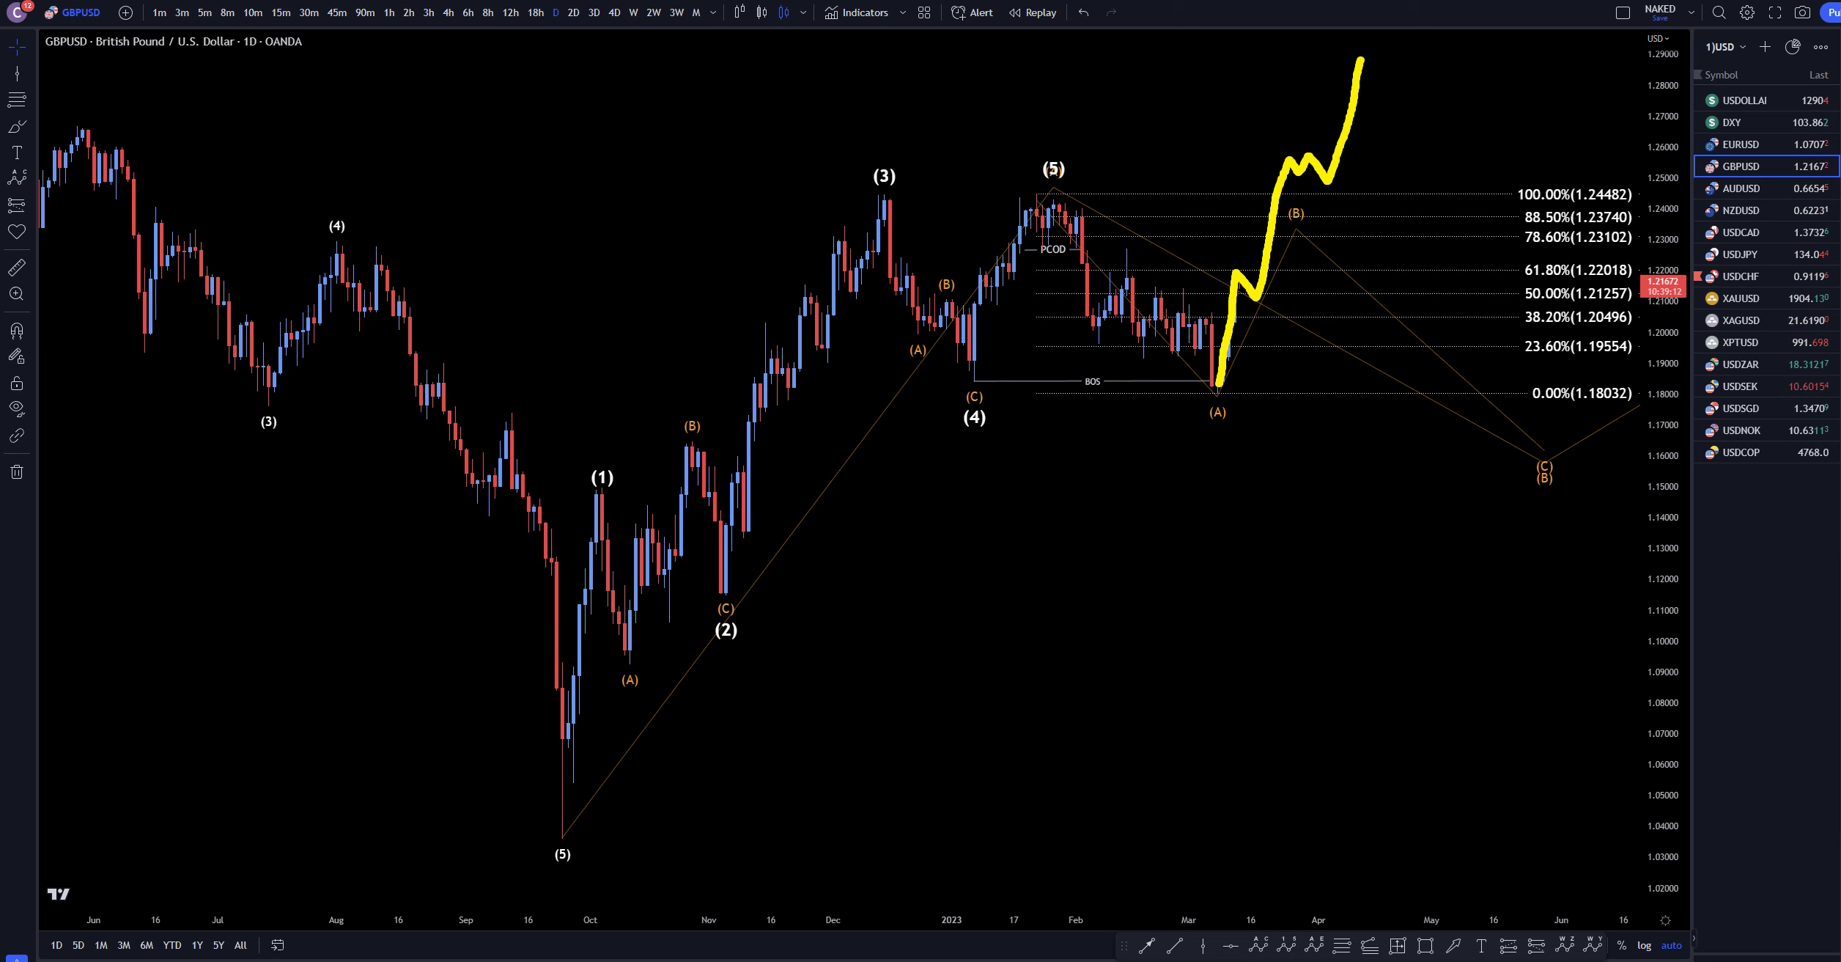
{"action": "key", "text": "ctrl+z"}
{"action": "key", "text": "ctrl+y"}
{"action": "key", "text": "ctrl+z"}
{"action": "key", "text": "ctrl+z"}
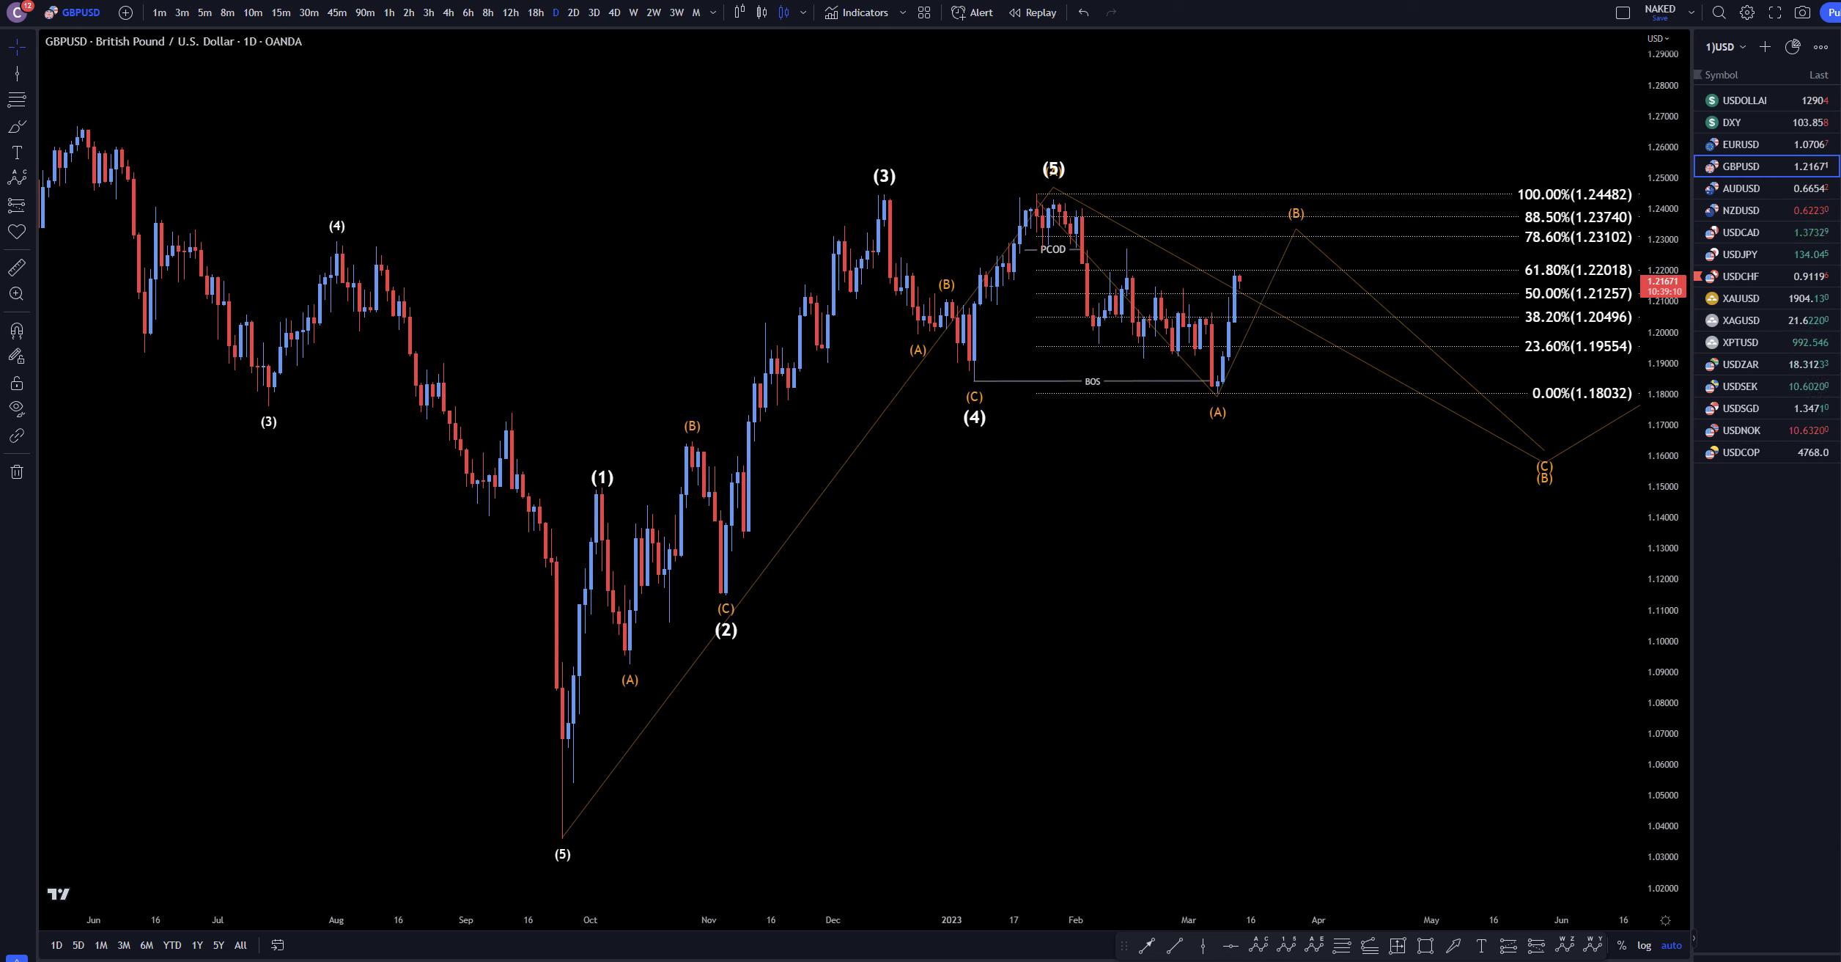
{"action": "key", "text": "ctrl+y"}
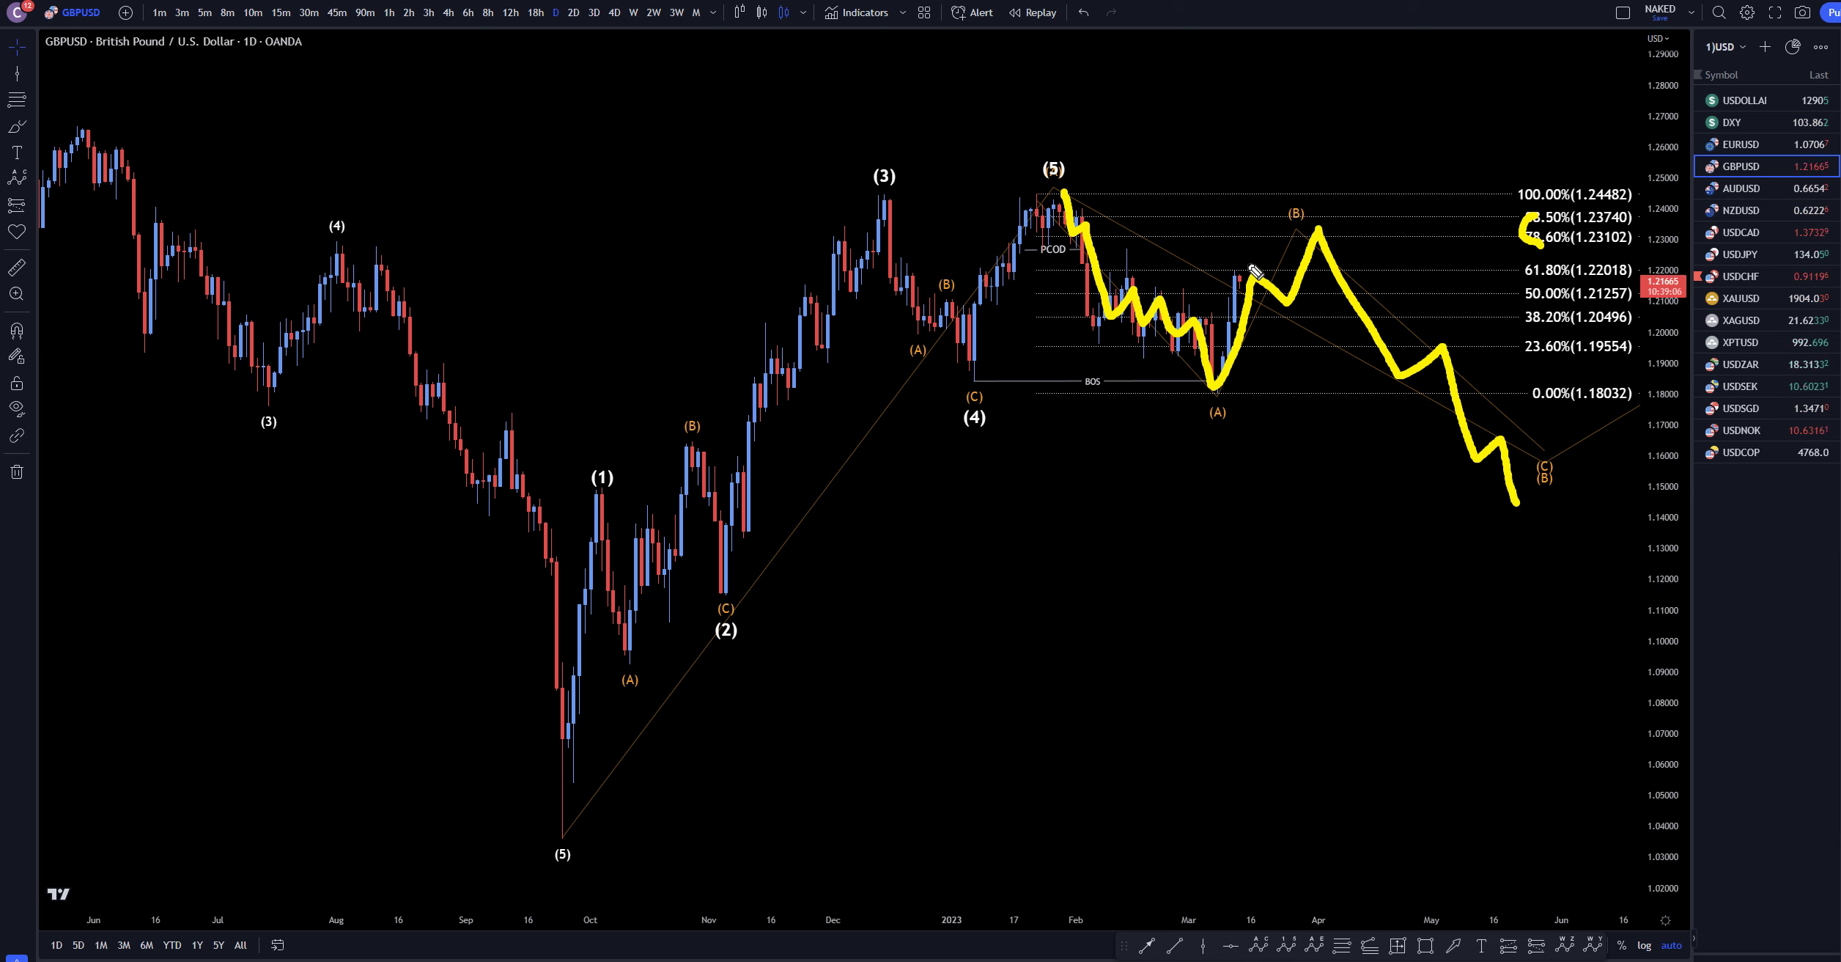
- Add a lower path sketch, then clear all annotations and switch to the 4-hour timeframe
{"action": "mouse_move", "coordinate": [1480, 528]}
{"action": "left_mouse_down"}
{"action": "mouse_move", "coordinate": [1502, 595]}
{"action": "mouse_move", "coordinate": [1463, 547]}
{"action": "left_mouse_up"}
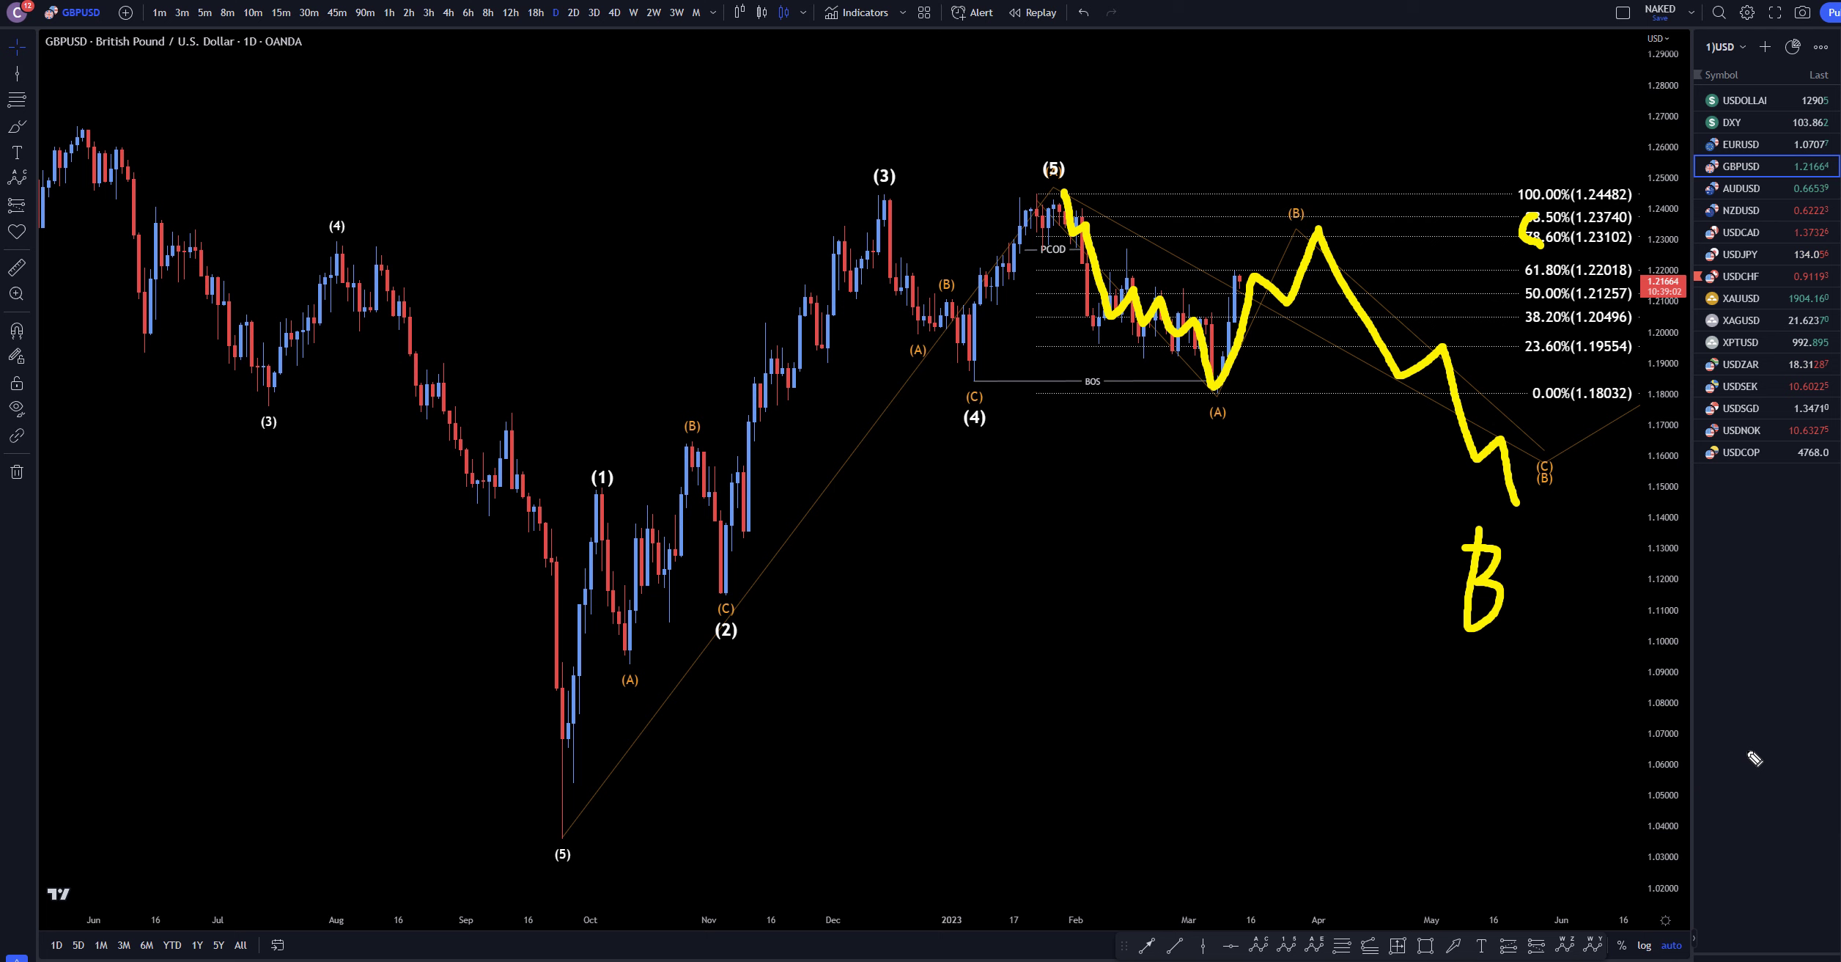
{"action": "key", "text": "Escape"}
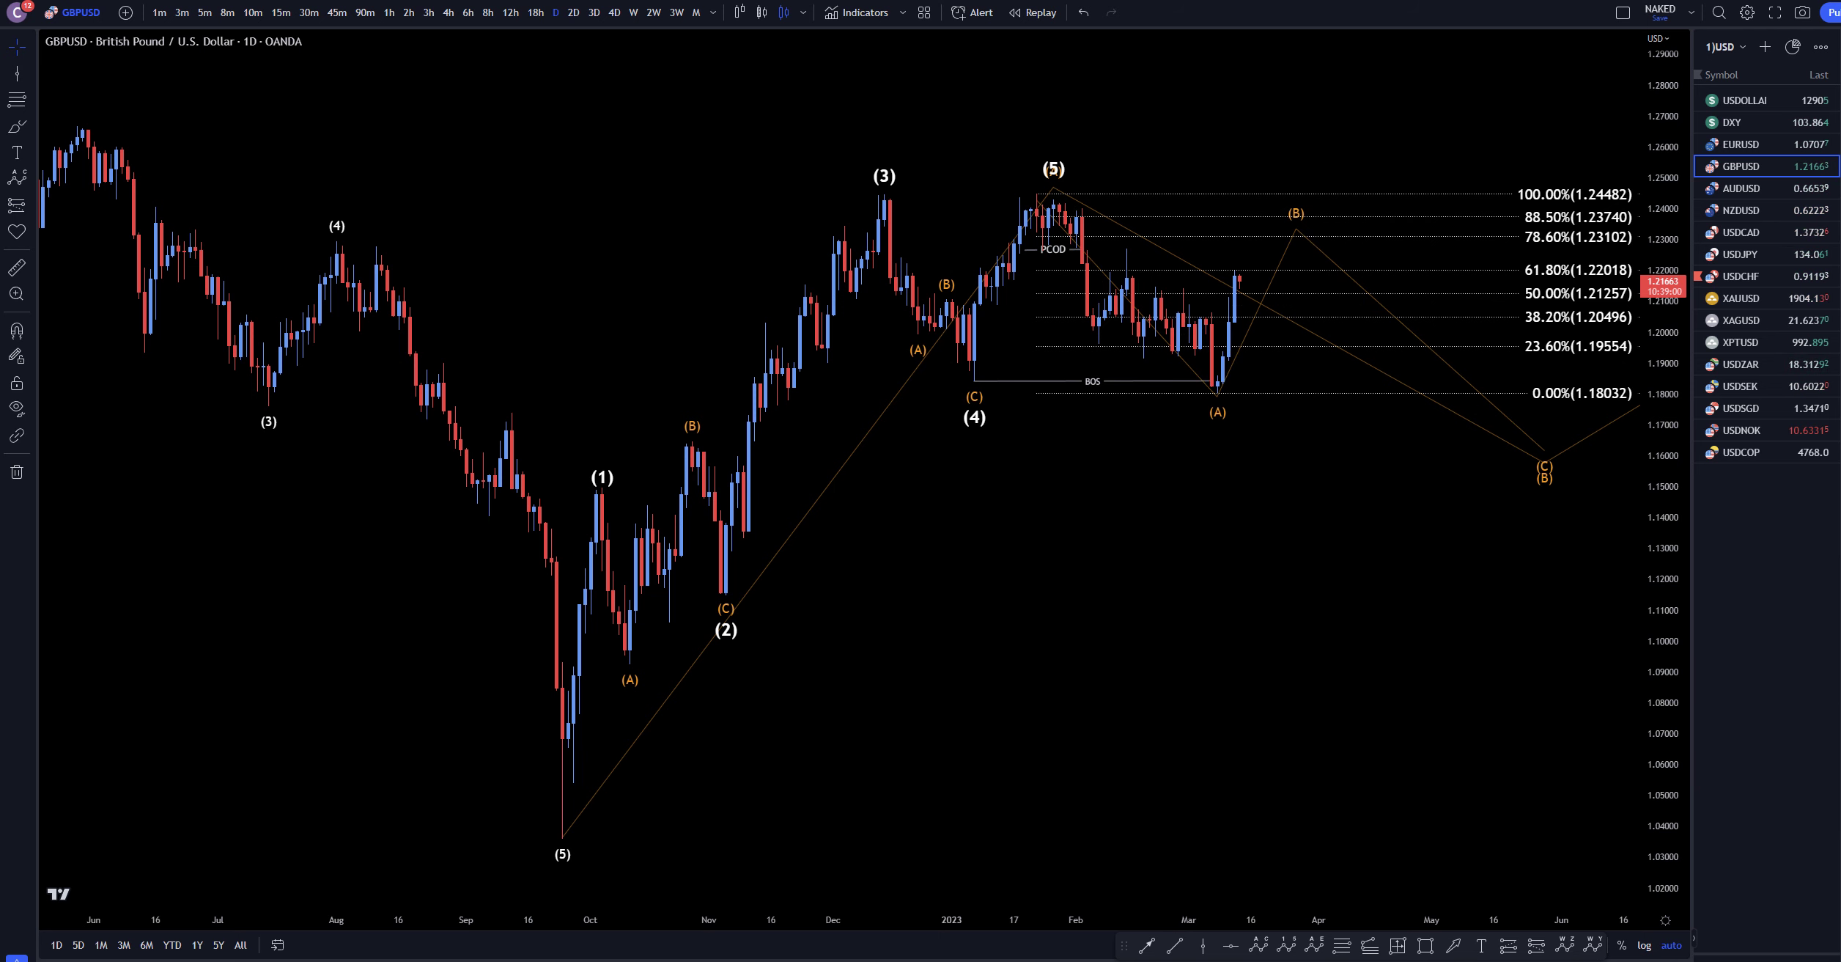
{"action": "left_click", "coordinate": [449, 12]}
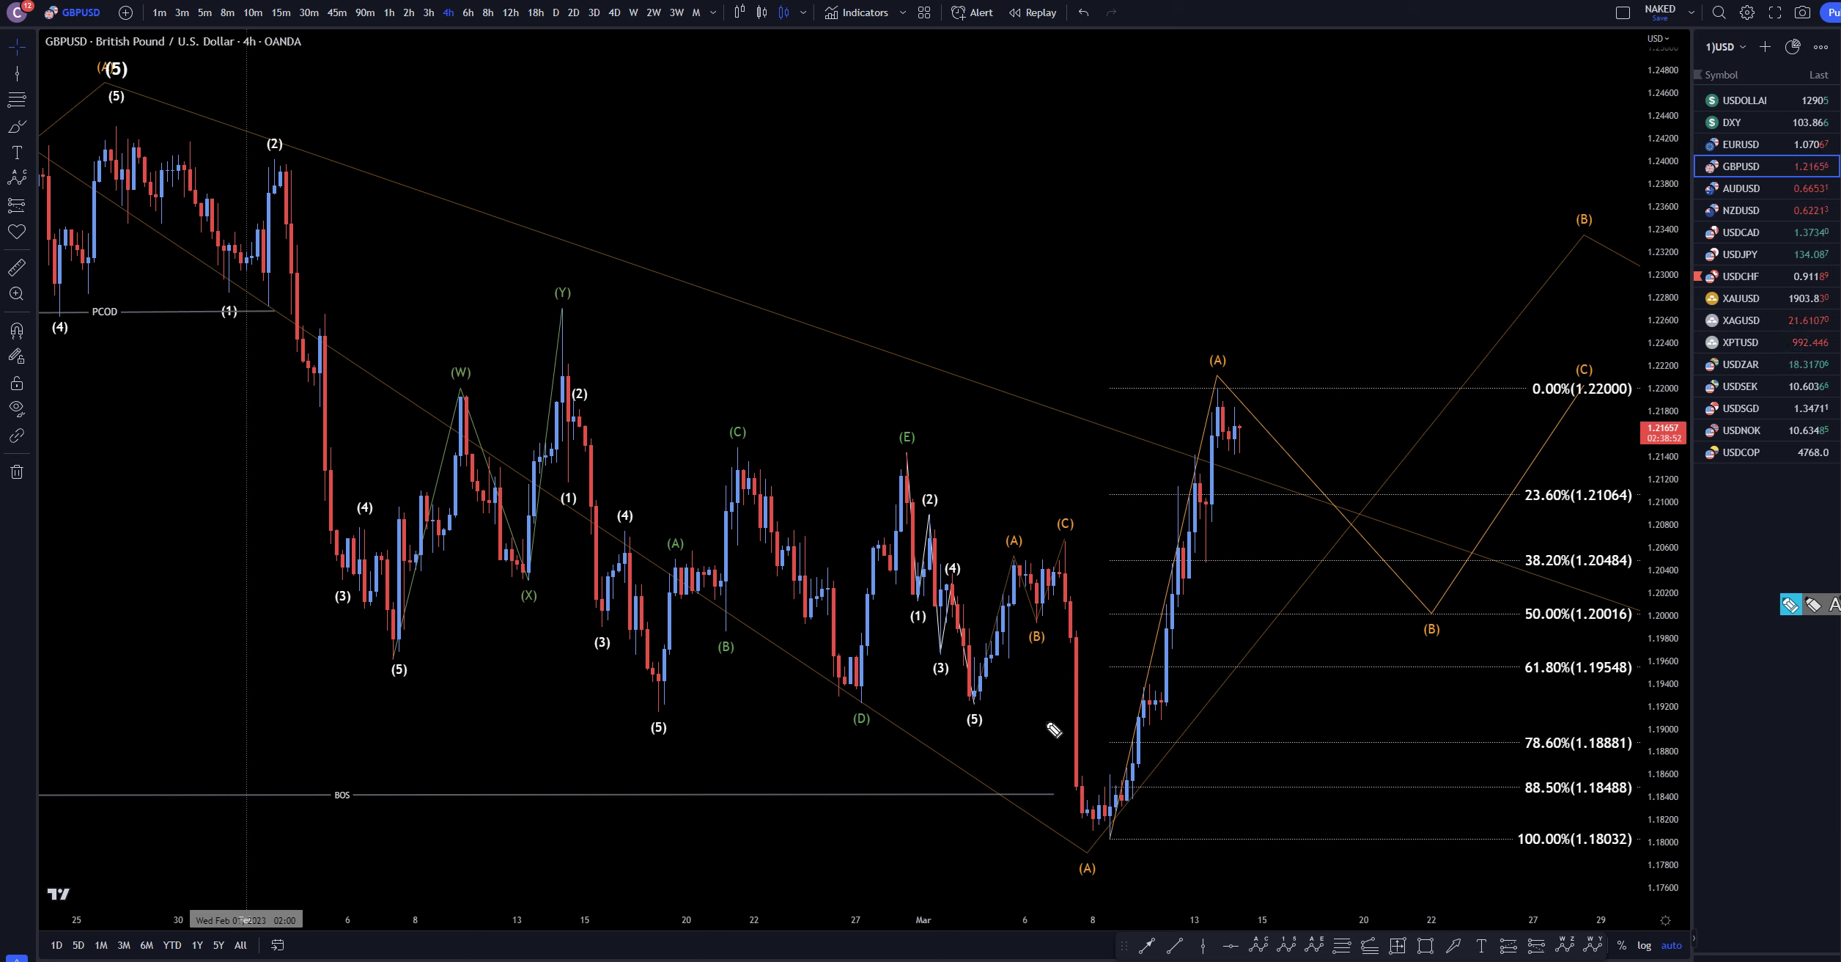
{"action": "mouse_move", "coordinate": [1108, 832]}
{"action": "left_mouse_down"}
{"action": "mouse_move", "coordinate": [1213, 406]}
{"action": "mouse_move", "coordinate": [1287, 483]}
{"action": "mouse_move", "coordinate": [1367, 136]}
{"action": "mouse_move", "coordinate": [1429, 192]}
{"action": "mouse_move", "coordinate": [1448, 1]}
{"action": "left_mouse_up"}
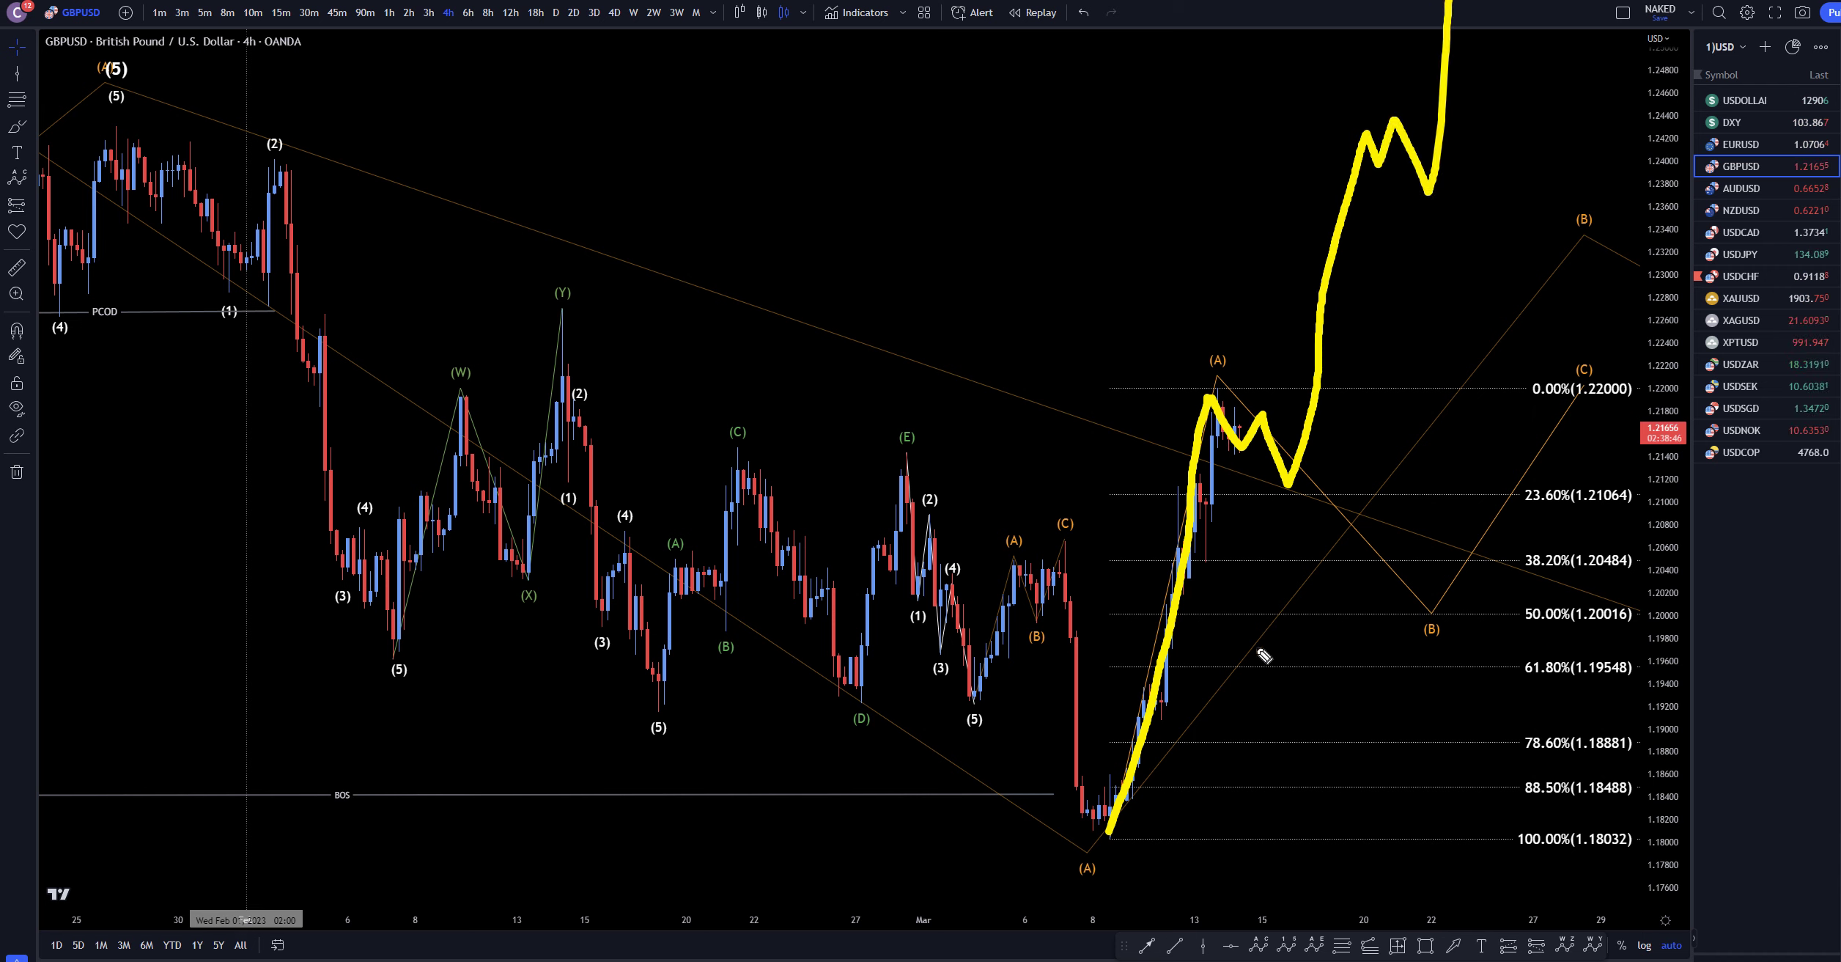
{"action": "key", "text": "e"}
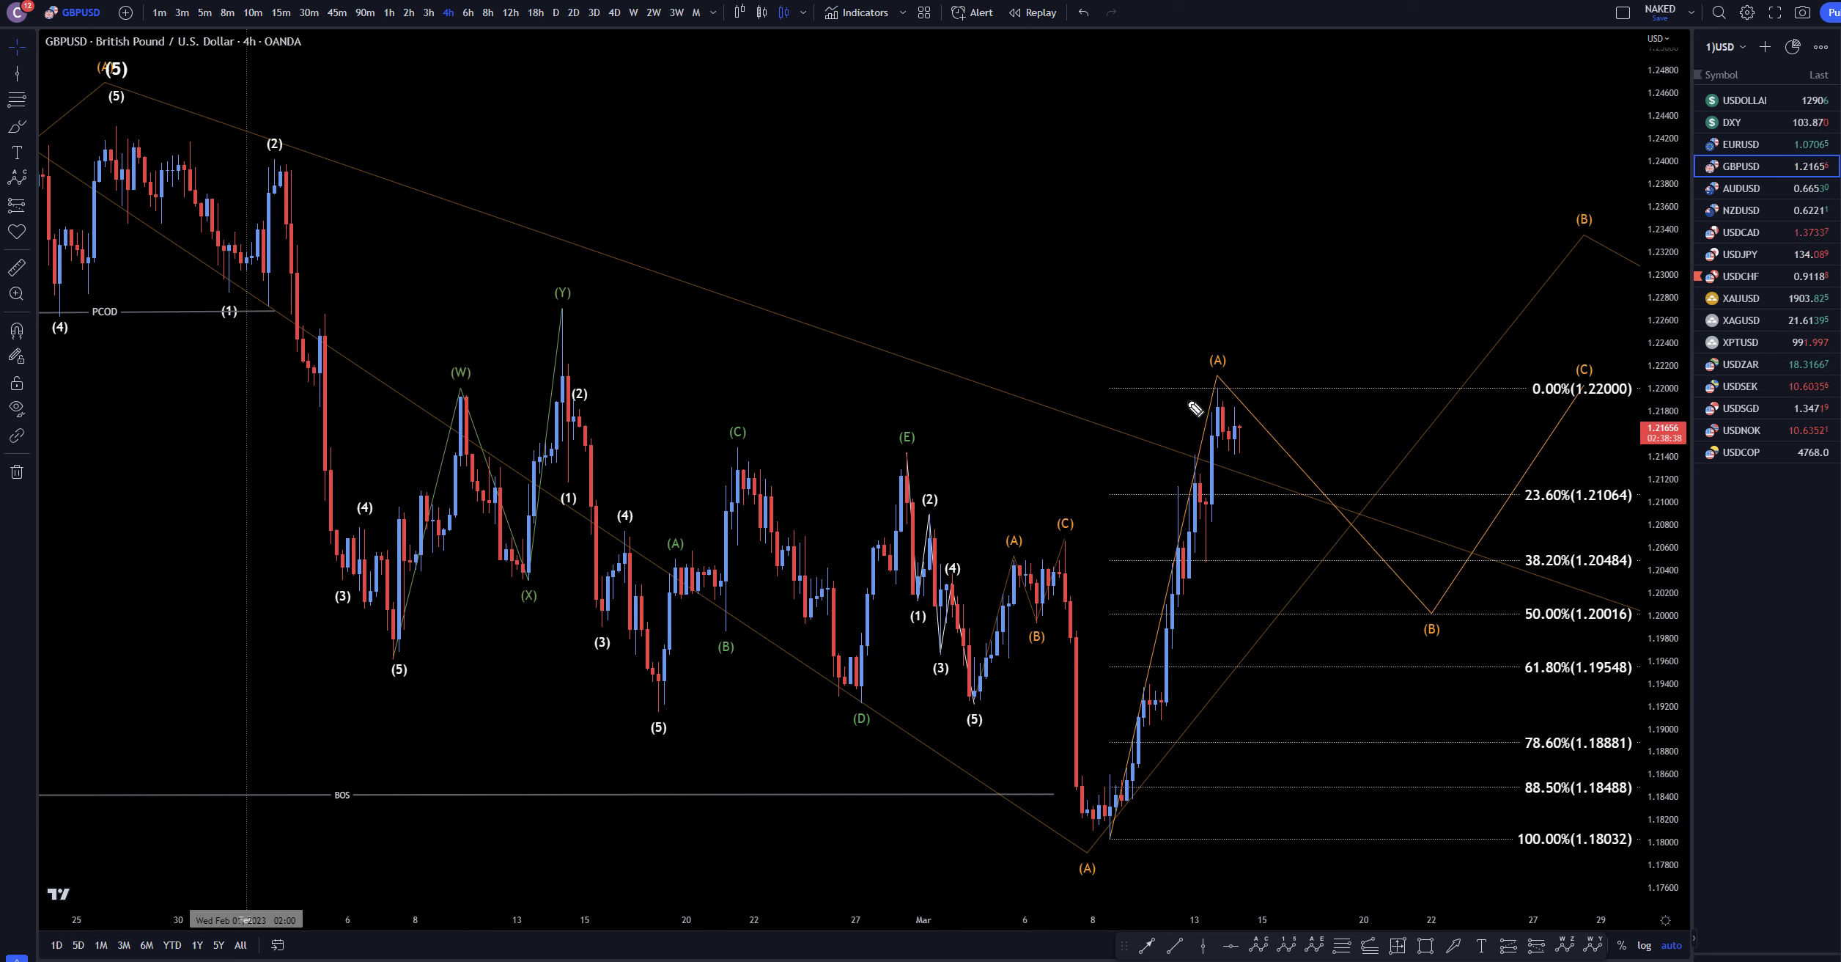
{"action": "left_click_drag", "start_coordinate": [1173, 301], "coordinate": [1194, 340]}
{"action": "mouse_move", "coordinate": [1237, 440]}
{"action": "left_mouse_down"}
{"action": "mouse_move", "coordinate": [1240, 395]}
{"action": "mouse_move", "coordinate": [1254, 449]}
{"action": "mouse_move", "coordinate": [1321, 491]}
{"action": "mouse_move", "coordinate": [1408, 610]}
{"action": "mouse_move", "coordinate": [1511, 456]}
{"action": "mouse_move", "coordinate": [1592, 235]}
{"action": "left_mouse_up"}
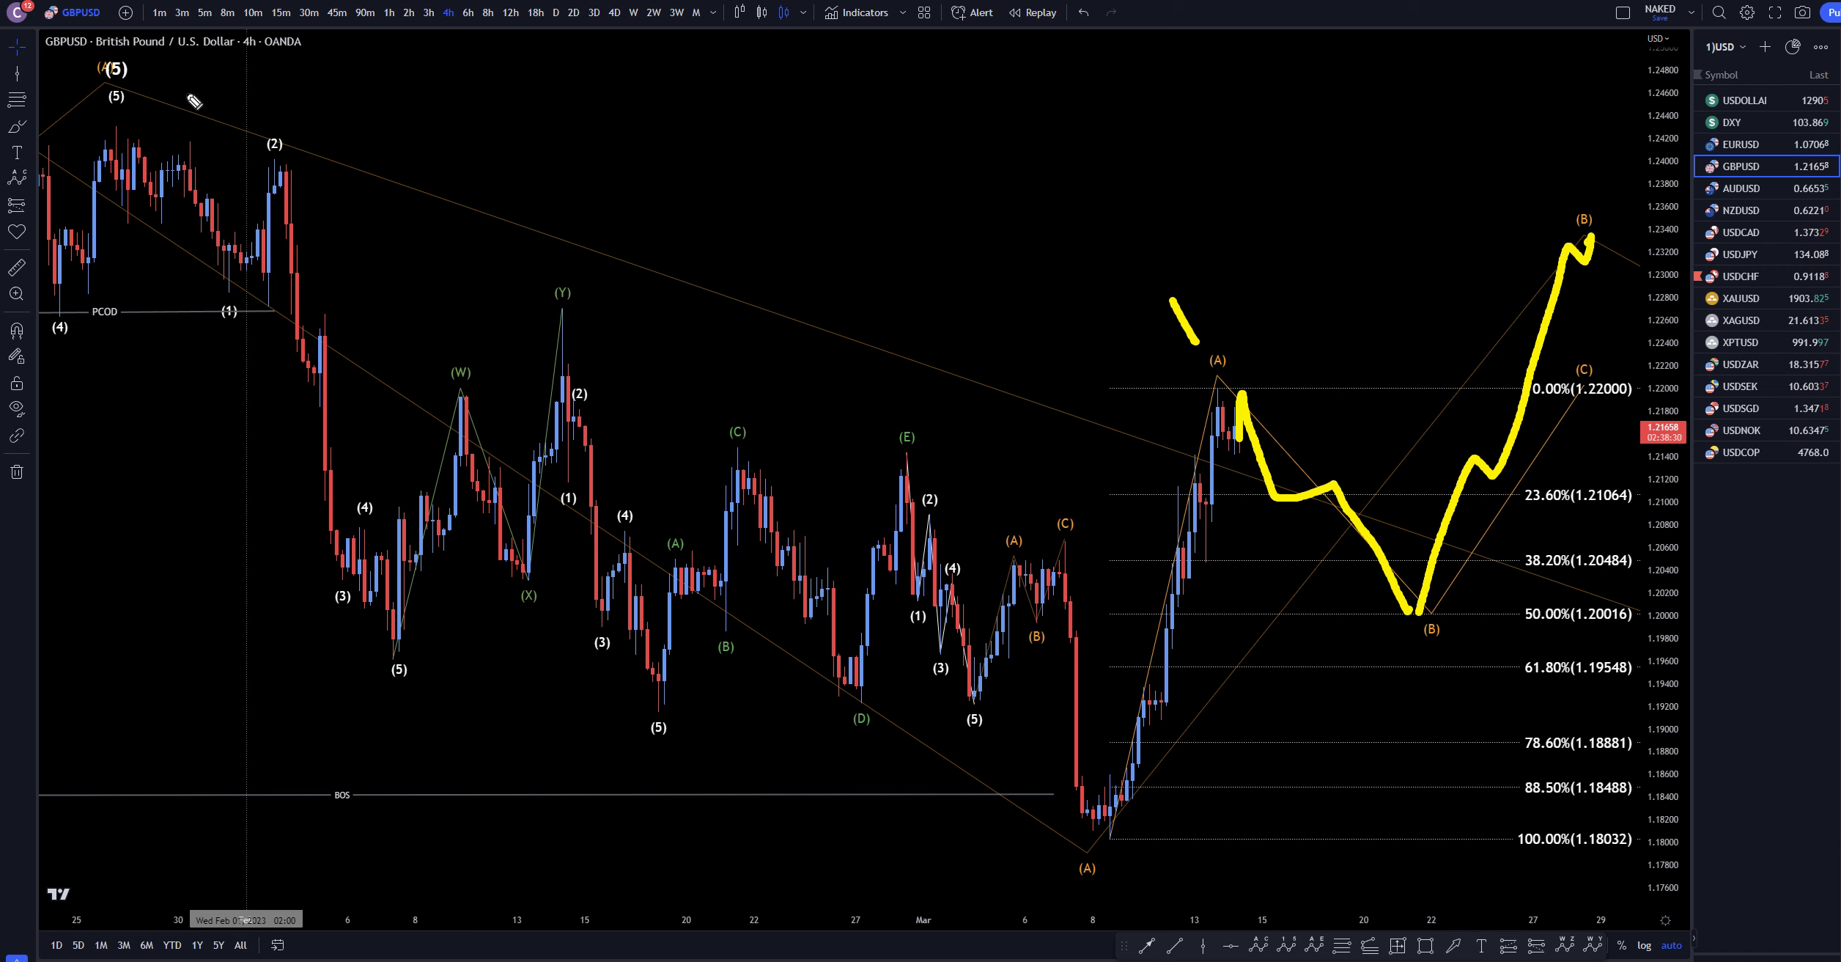
{"action": "left_click_drag", "start_coordinate": [70, 122], "coordinate": [323, 114]}
{"action": "left_click_drag", "start_coordinate": [1029, 831], "coordinate": [1246, 832]}
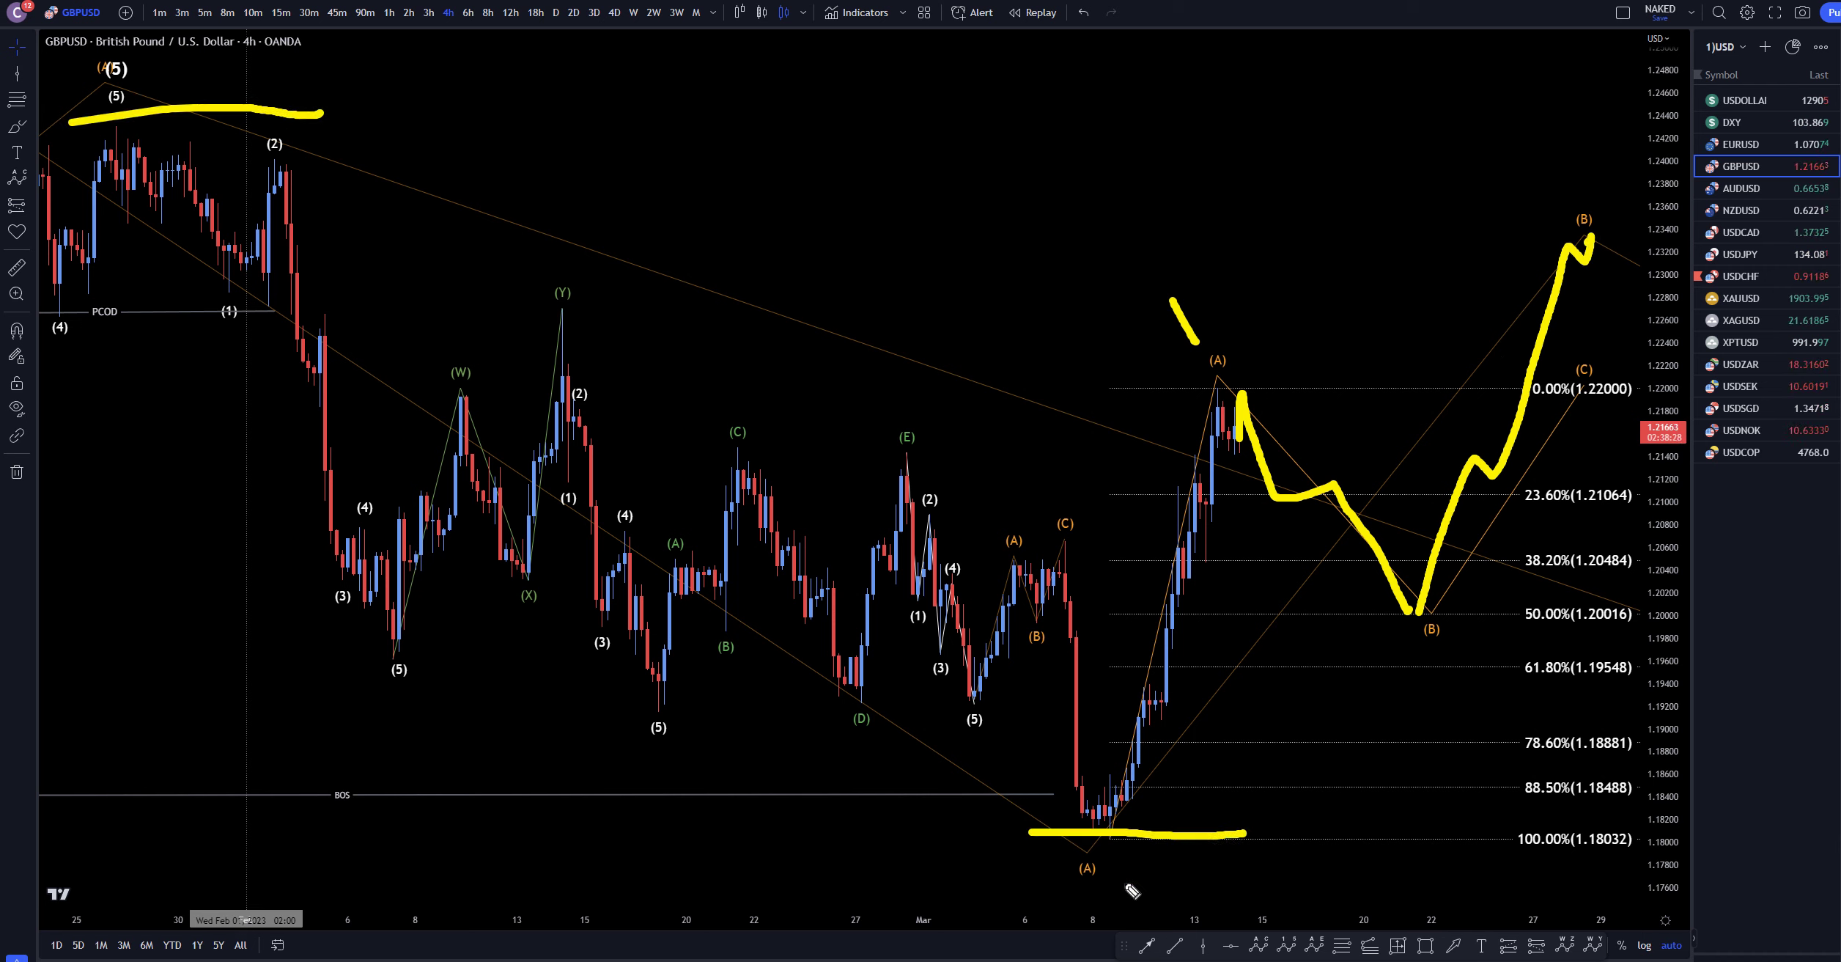
{"action": "left_click_drag", "start_coordinate": [1589, 242], "coordinate": [1836, 824]}
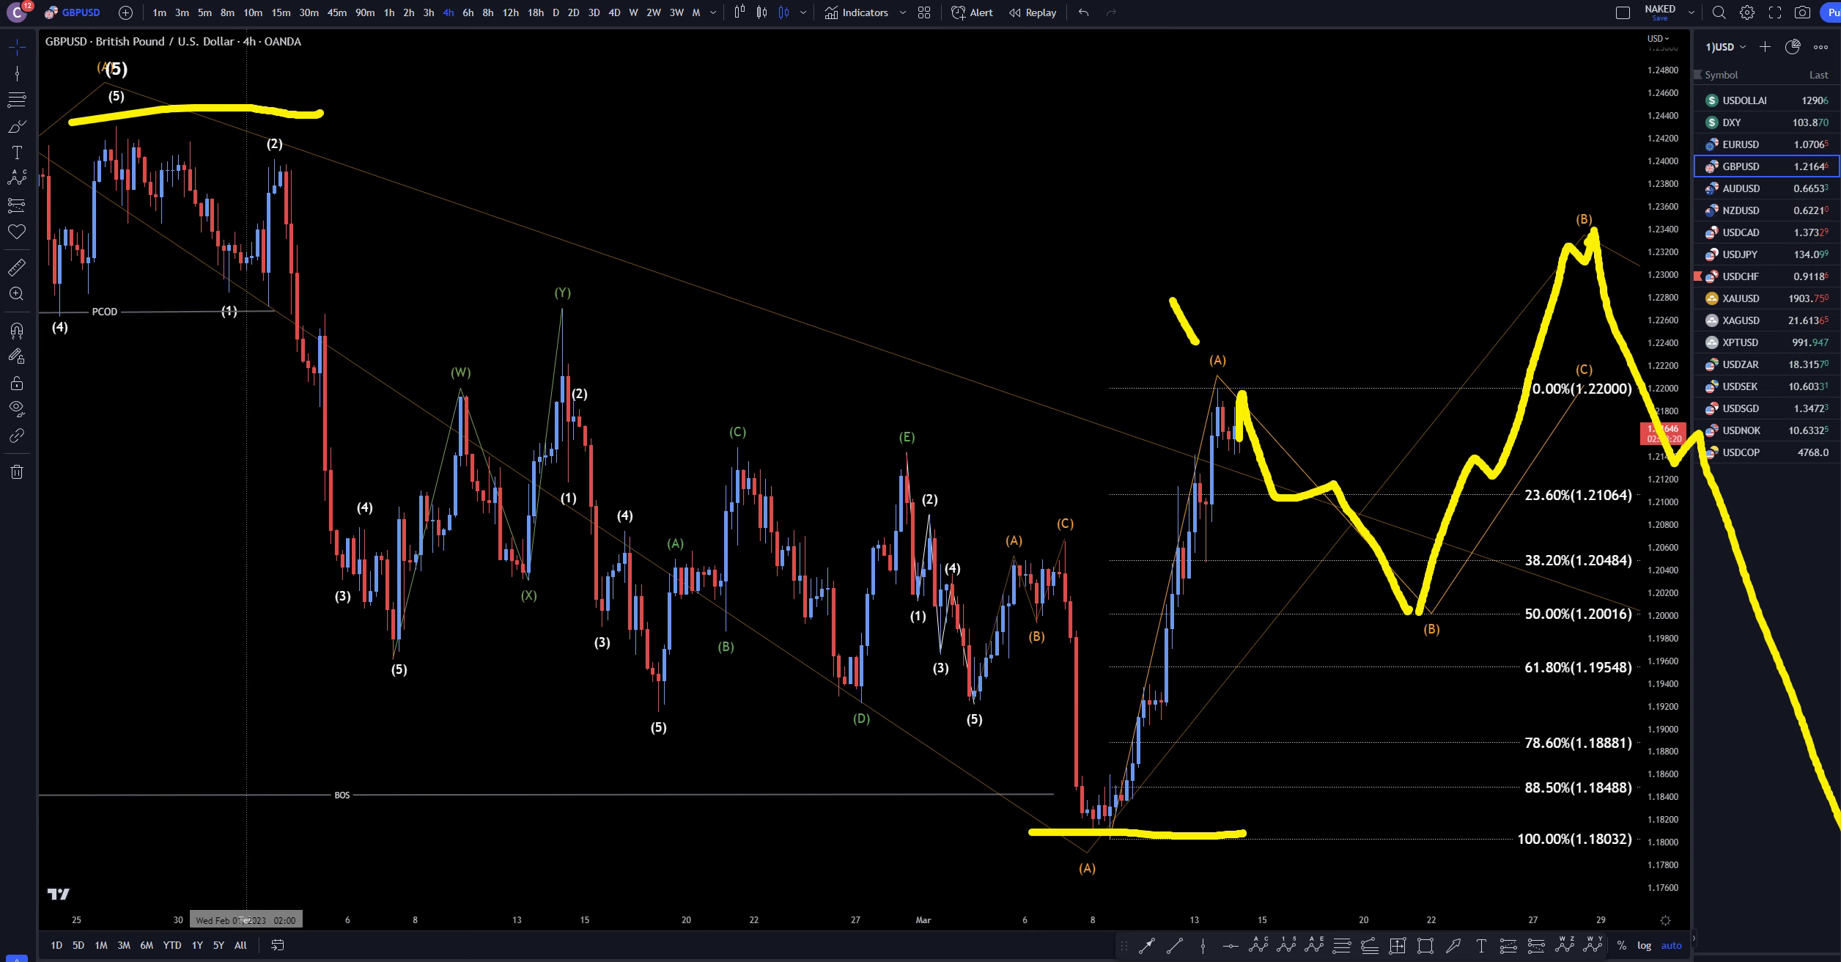
{"action": "key", "text": "Escape"}
- On the 1-hour chart, underline the three sets of higher lows in the rally
{"action": "left_click", "coordinate": [409, 12]}
{"action": "left_click", "coordinate": [389, 12]}
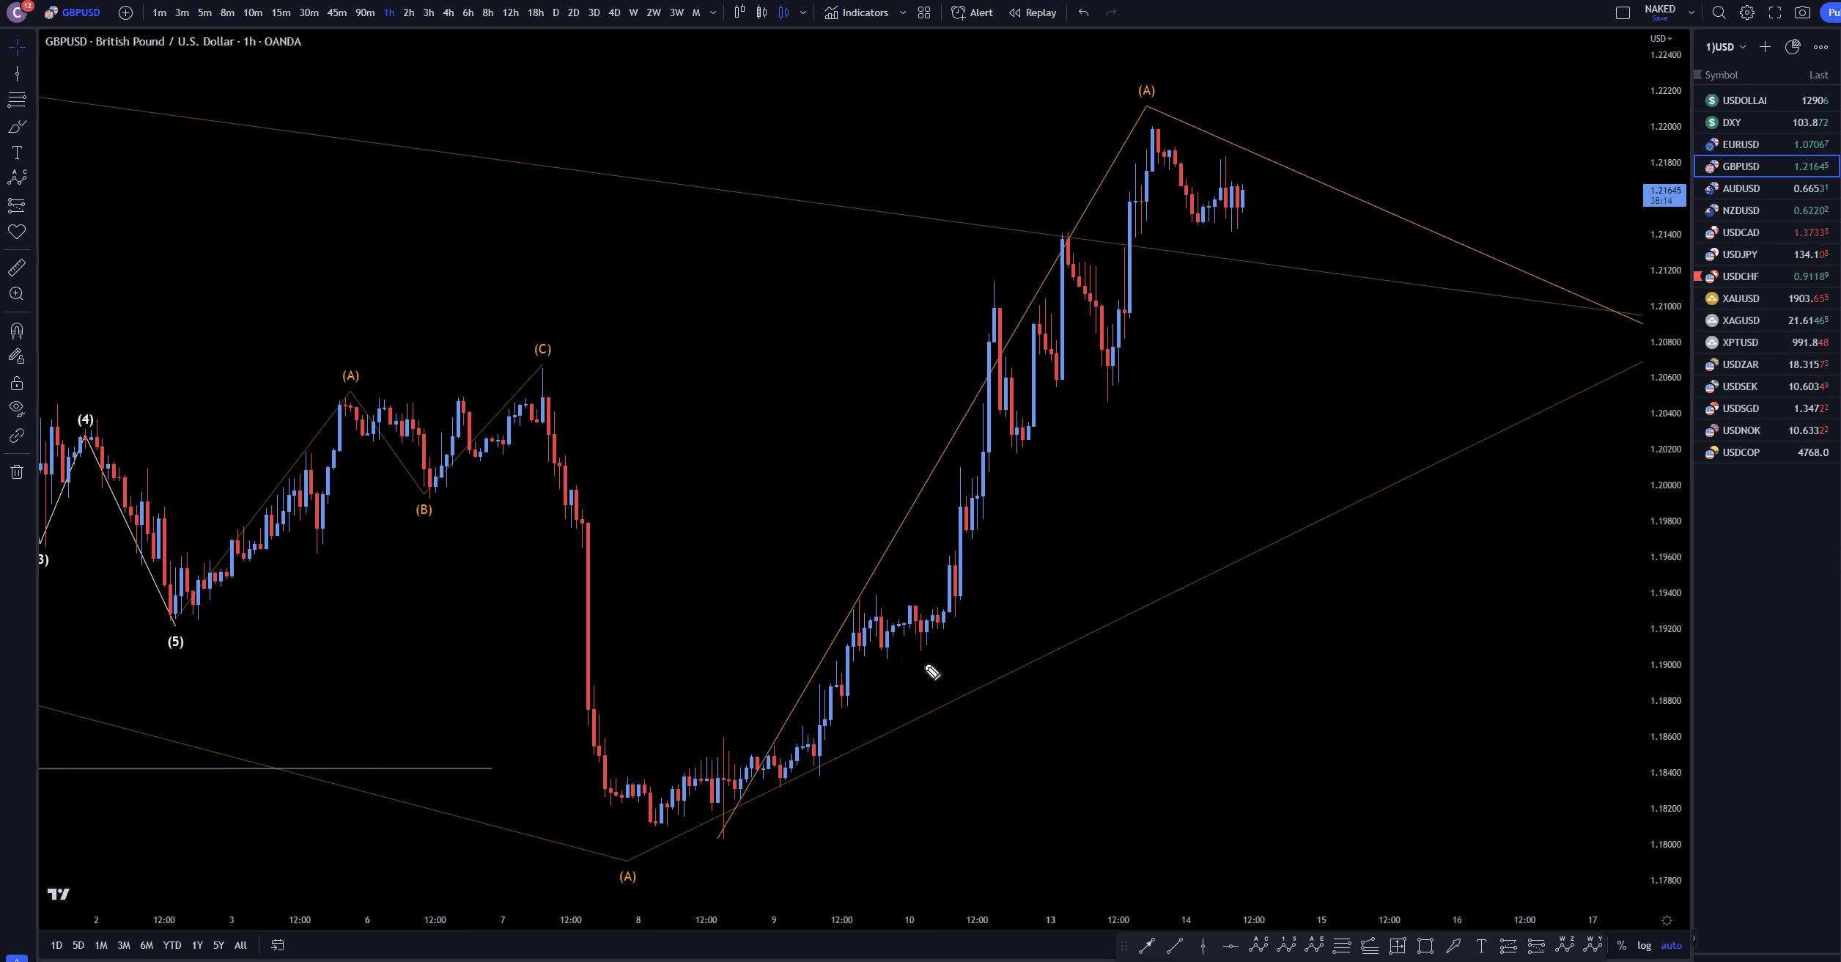
{"action": "left_click_drag", "start_coordinate": [808, 775], "coordinate": [867, 772]}
{"action": "left_click_drag", "start_coordinate": [892, 641], "coordinate": [954, 646]}
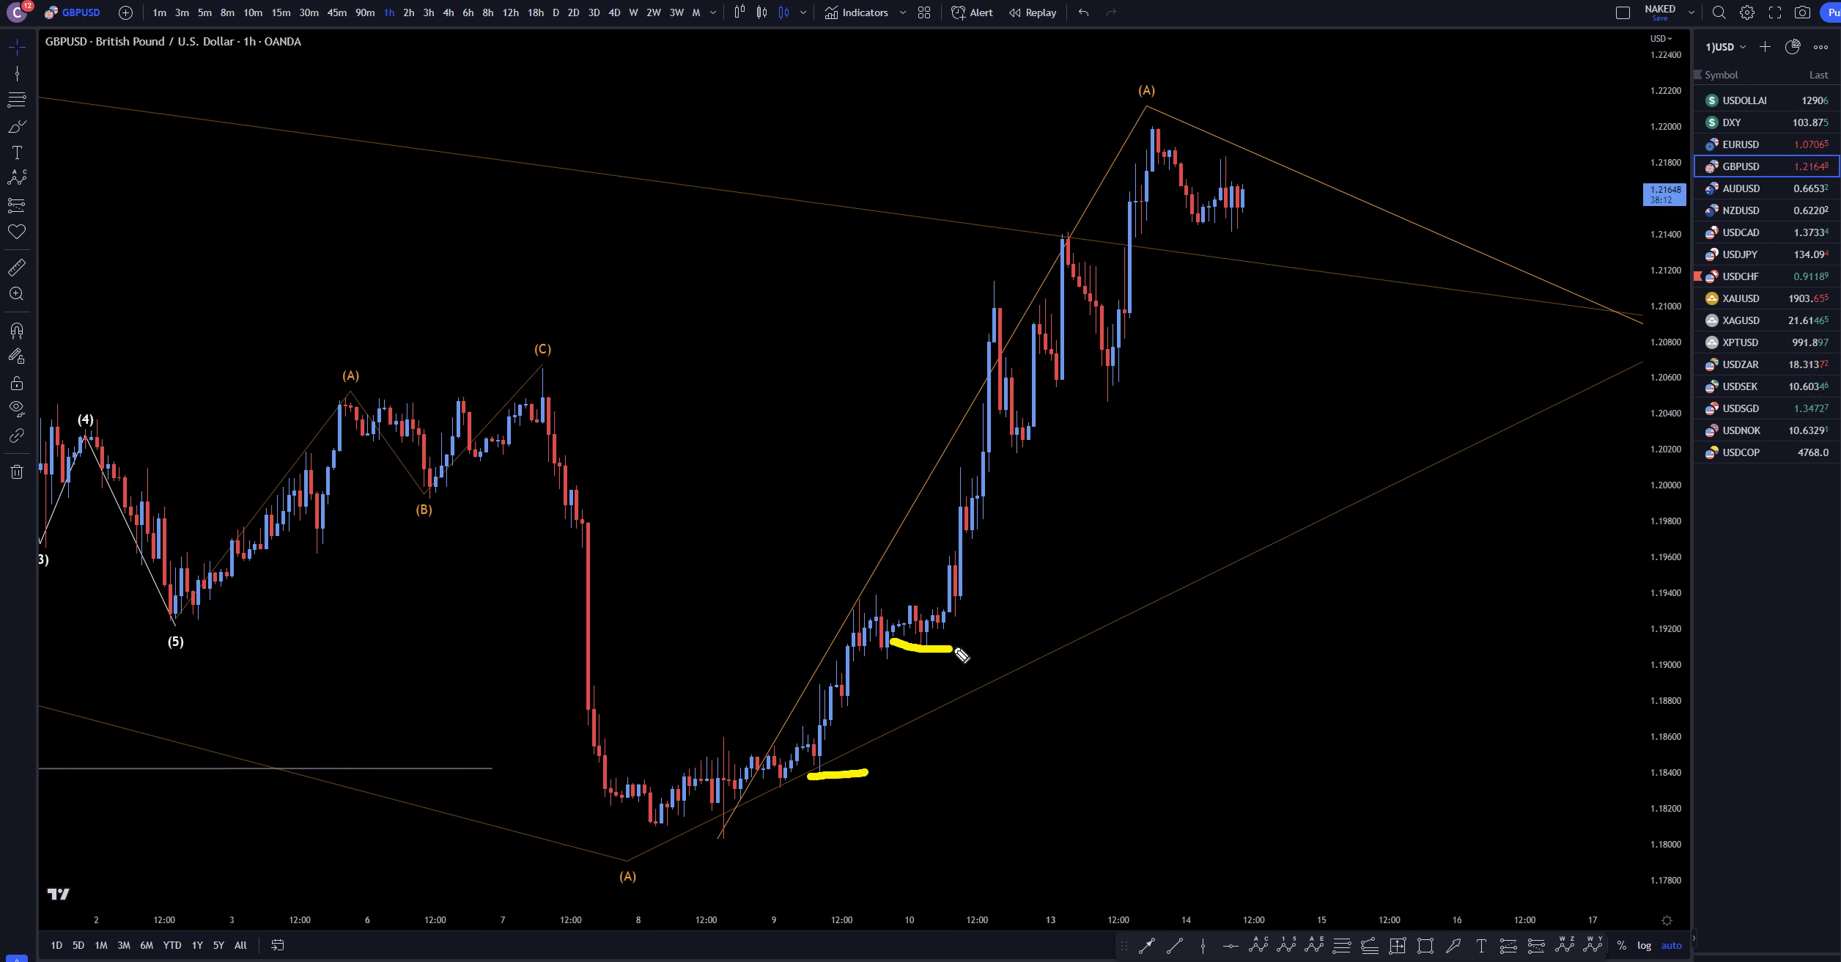
{"action": "mouse_move", "coordinate": [1010, 448]}
{"action": "left_mouse_down"}
{"action": "mouse_move", "coordinate": [1098, 445]}
{"action": "mouse_move", "coordinate": [1098, 394]}
{"action": "left_mouse_up"}
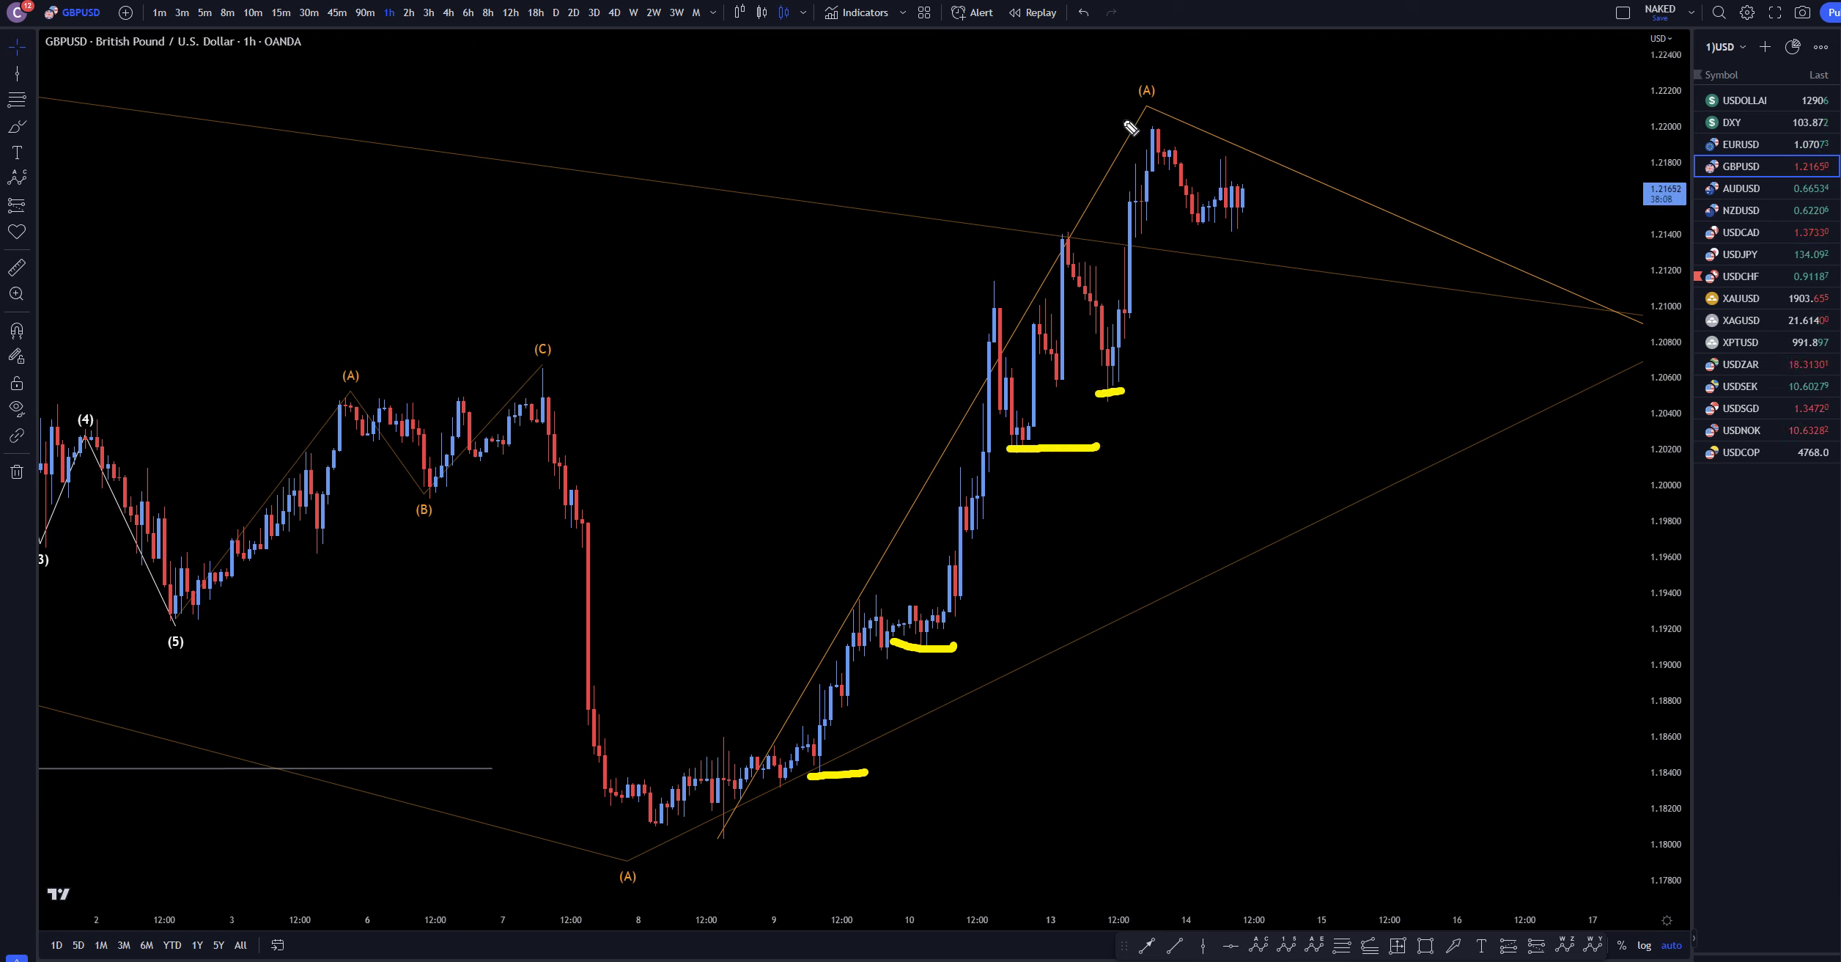
- Circle the (A) top, label waves 4 and 5, and sketch the projected rise into wave 5
{"action": "mouse_move", "coordinate": [1162, 71]}
{"action": "left_mouse_down"}
{"action": "mouse_move", "coordinate": [1126, 74]}
{"action": "mouse_move", "coordinate": [1152, 59]}
{"action": "left_mouse_up"}
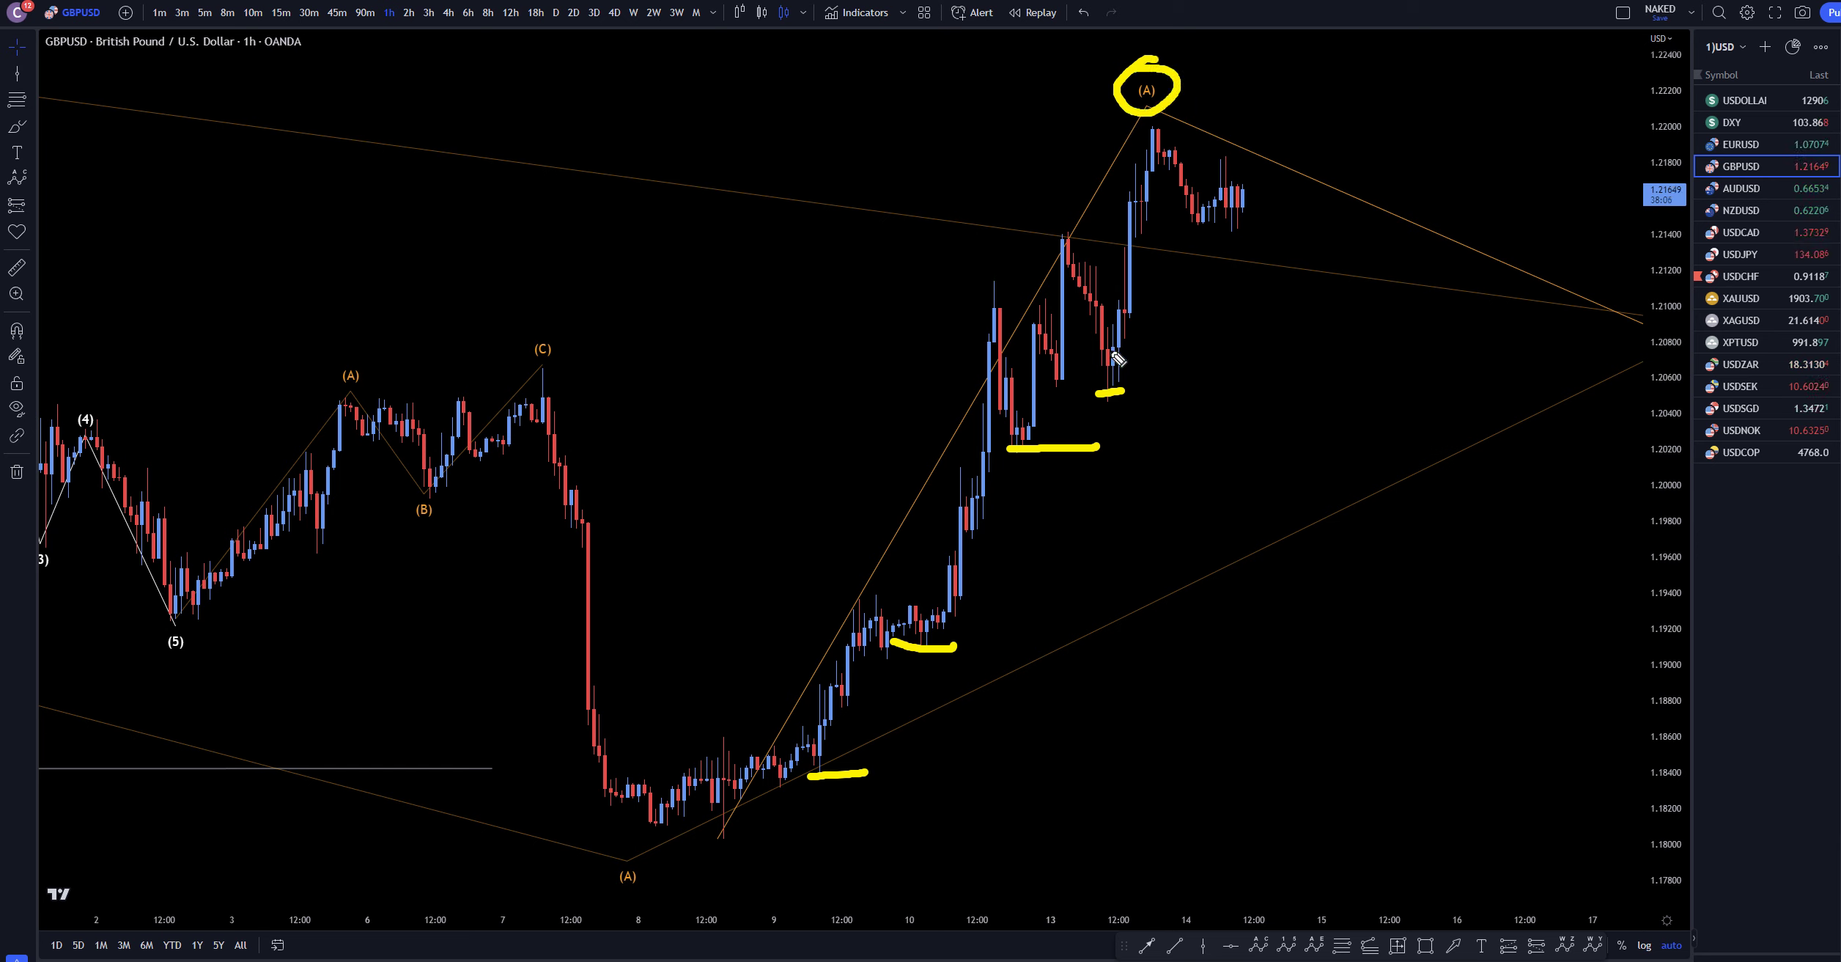
{"action": "mouse_move", "coordinate": [1199, 246]}
{"action": "left_mouse_down"}
{"action": "mouse_move", "coordinate": [1239, 263]}
{"action": "mouse_move", "coordinate": [1225, 290]}
{"action": "left_mouse_up"}
{"action": "left_click_drag", "start_coordinate": [1286, 64], "coordinate": [1237, 90]}
{"action": "left_click_drag", "start_coordinate": [1239, 224], "coordinate": [1270, 121]}
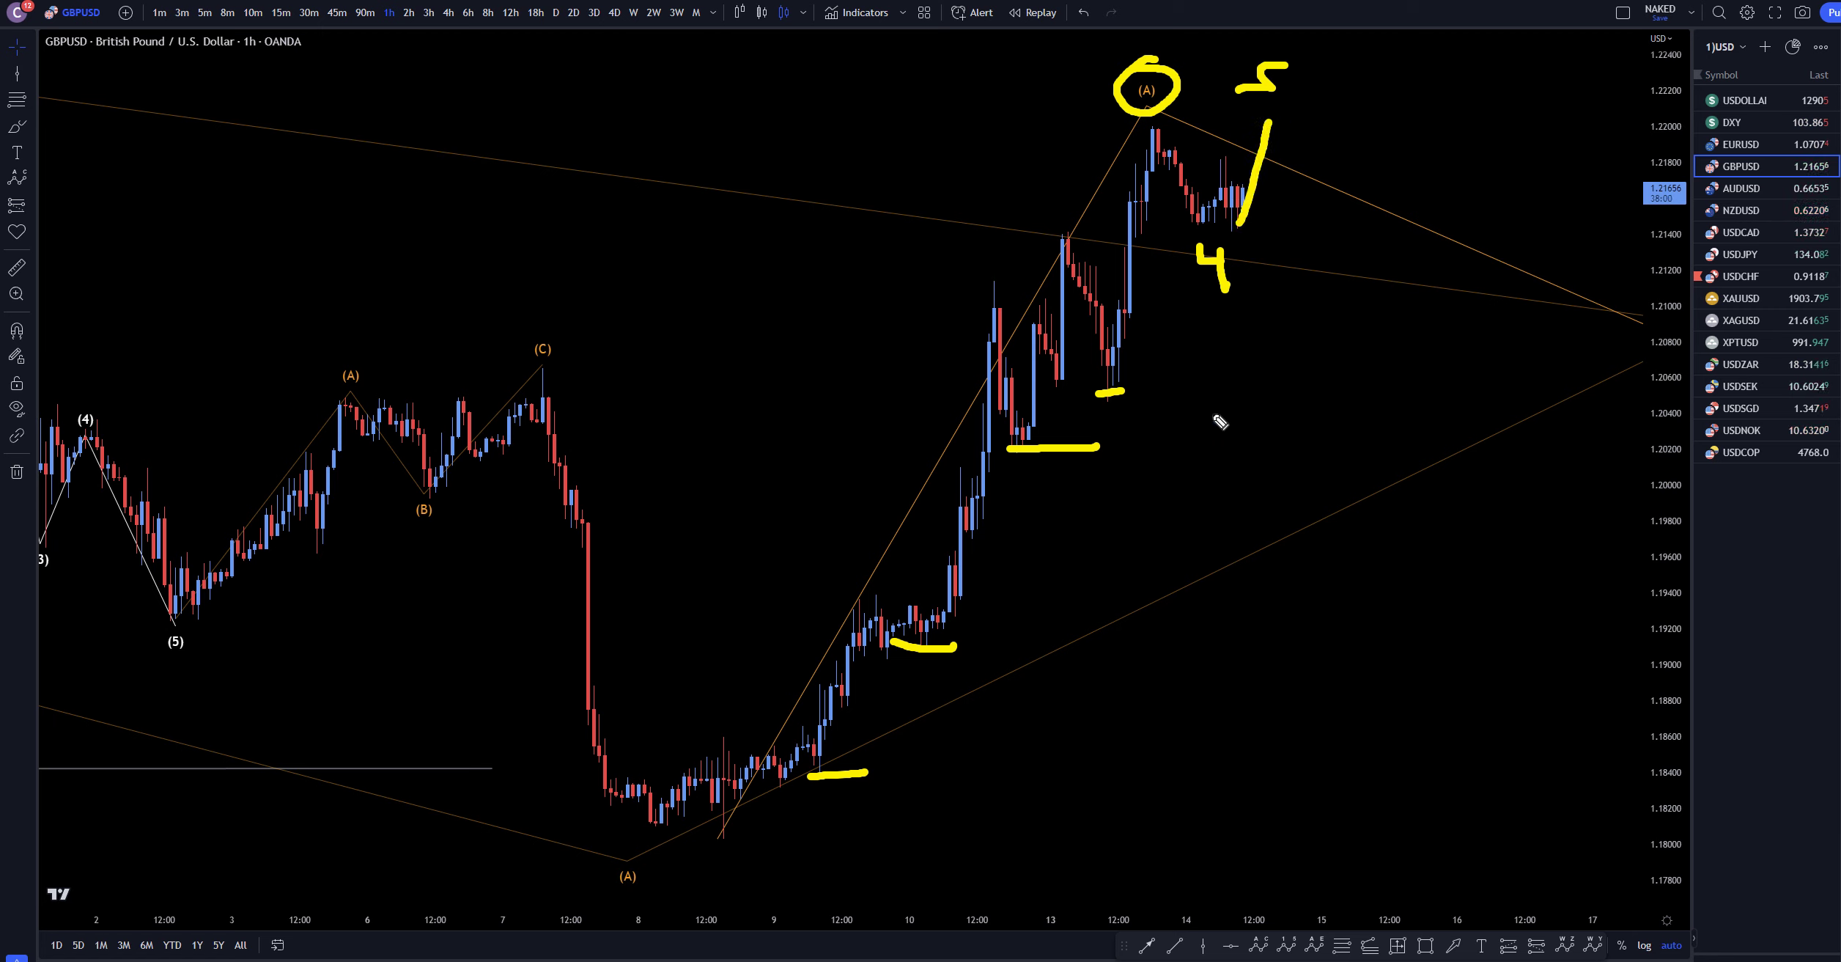
- Sketch the projected path down to B and back up to C, labelling both
{"action": "mouse_move", "coordinate": [1288, 153]}
{"action": "left_mouse_down"}
{"action": "mouse_move", "coordinate": [1363, 377]}
{"action": "mouse_move", "coordinate": [1466, 359]}
{"action": "mouse_move", "coordinate": [1508, 299]}
{"action": "mouse_move", "coordinate": [1591, 548]}
{"action": "mouse_move", "coordinate": [1578, 662]}
{"action": "mouse_move", "coordinate": [1548, 608]}
{"action": "mouse_move", "coordinate": [1577, 598]}
{"action": "mouse_move", "coordinate": [1664, 451]}
{"action": "mouse_move", "coordinate": [1839, 64]}
{"action": "left_mouse_up"}
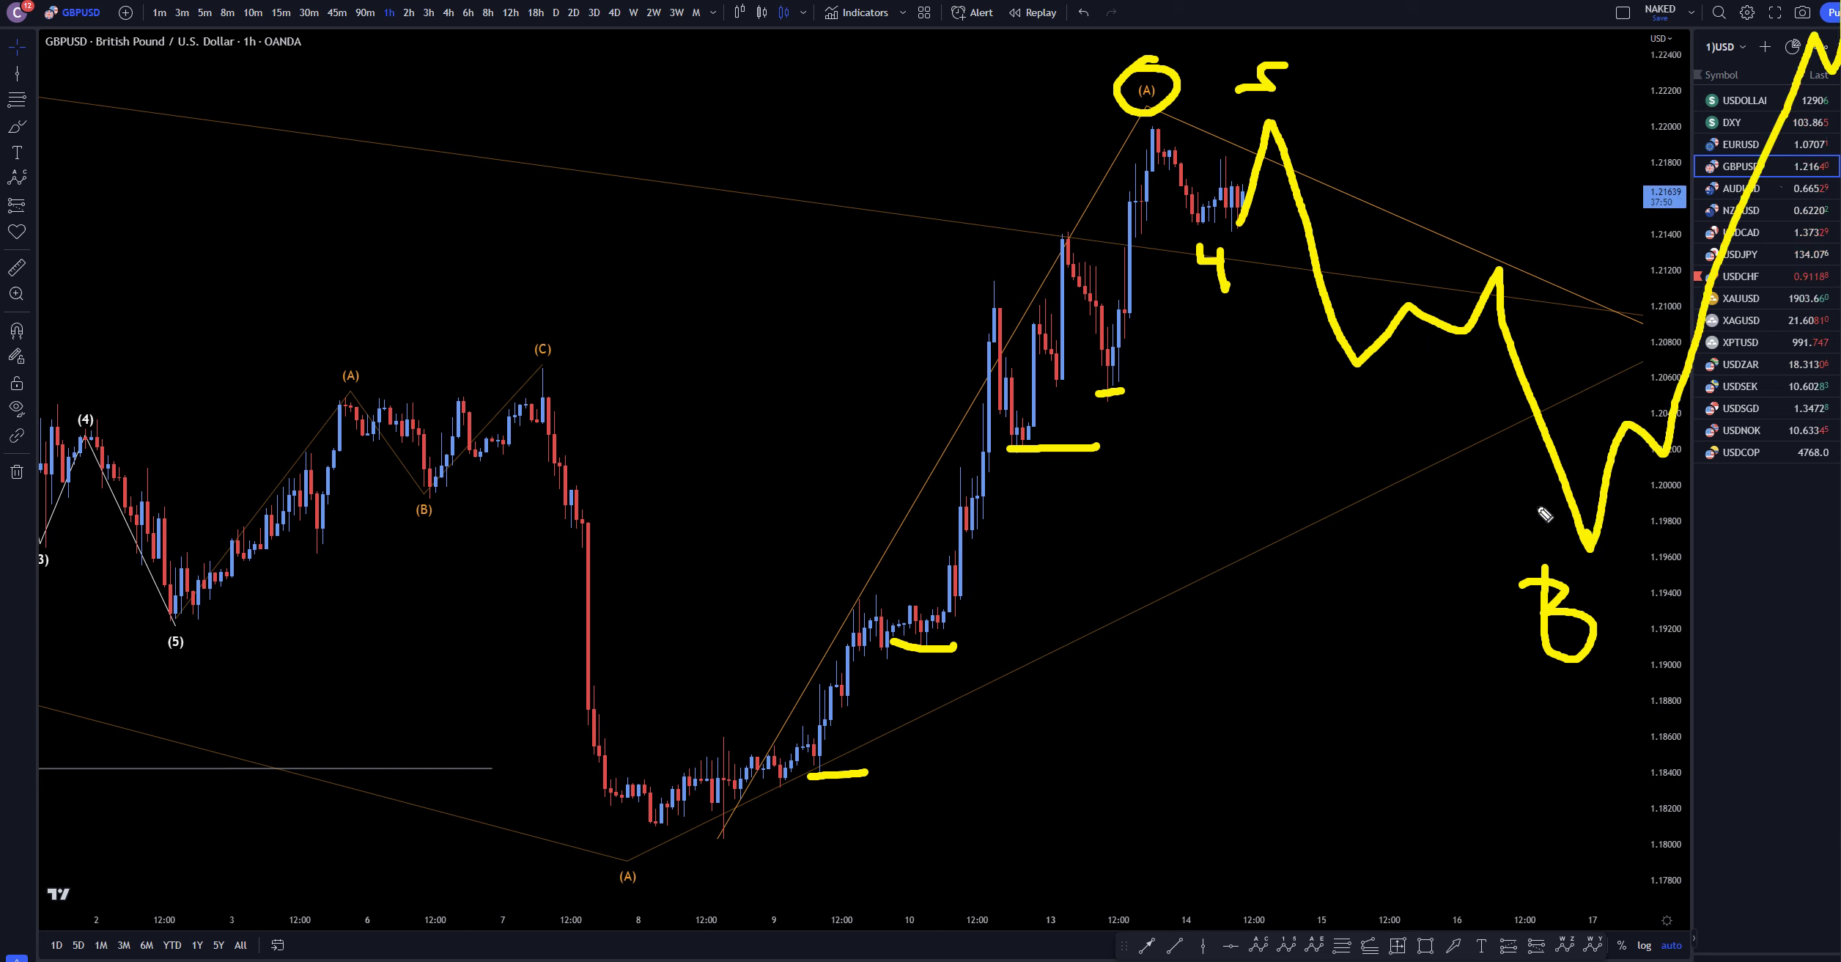
{"action": "left_click_drag", "start_coordinate": [1692, 58], "coordinate": [1697, 106]}
{"action": "mouse_move", "coordinate": [1554, 24]}
{"action": "left_mouse_down"}
{"action": "mouse_move", "coordinate": [1561, 82]}
{"action": "mouse_move", "coordinate": [1598, 55]}
{"action": "mouse_move", "coordinate": [1556, 26]}
{"action": "left_mouse_up"}
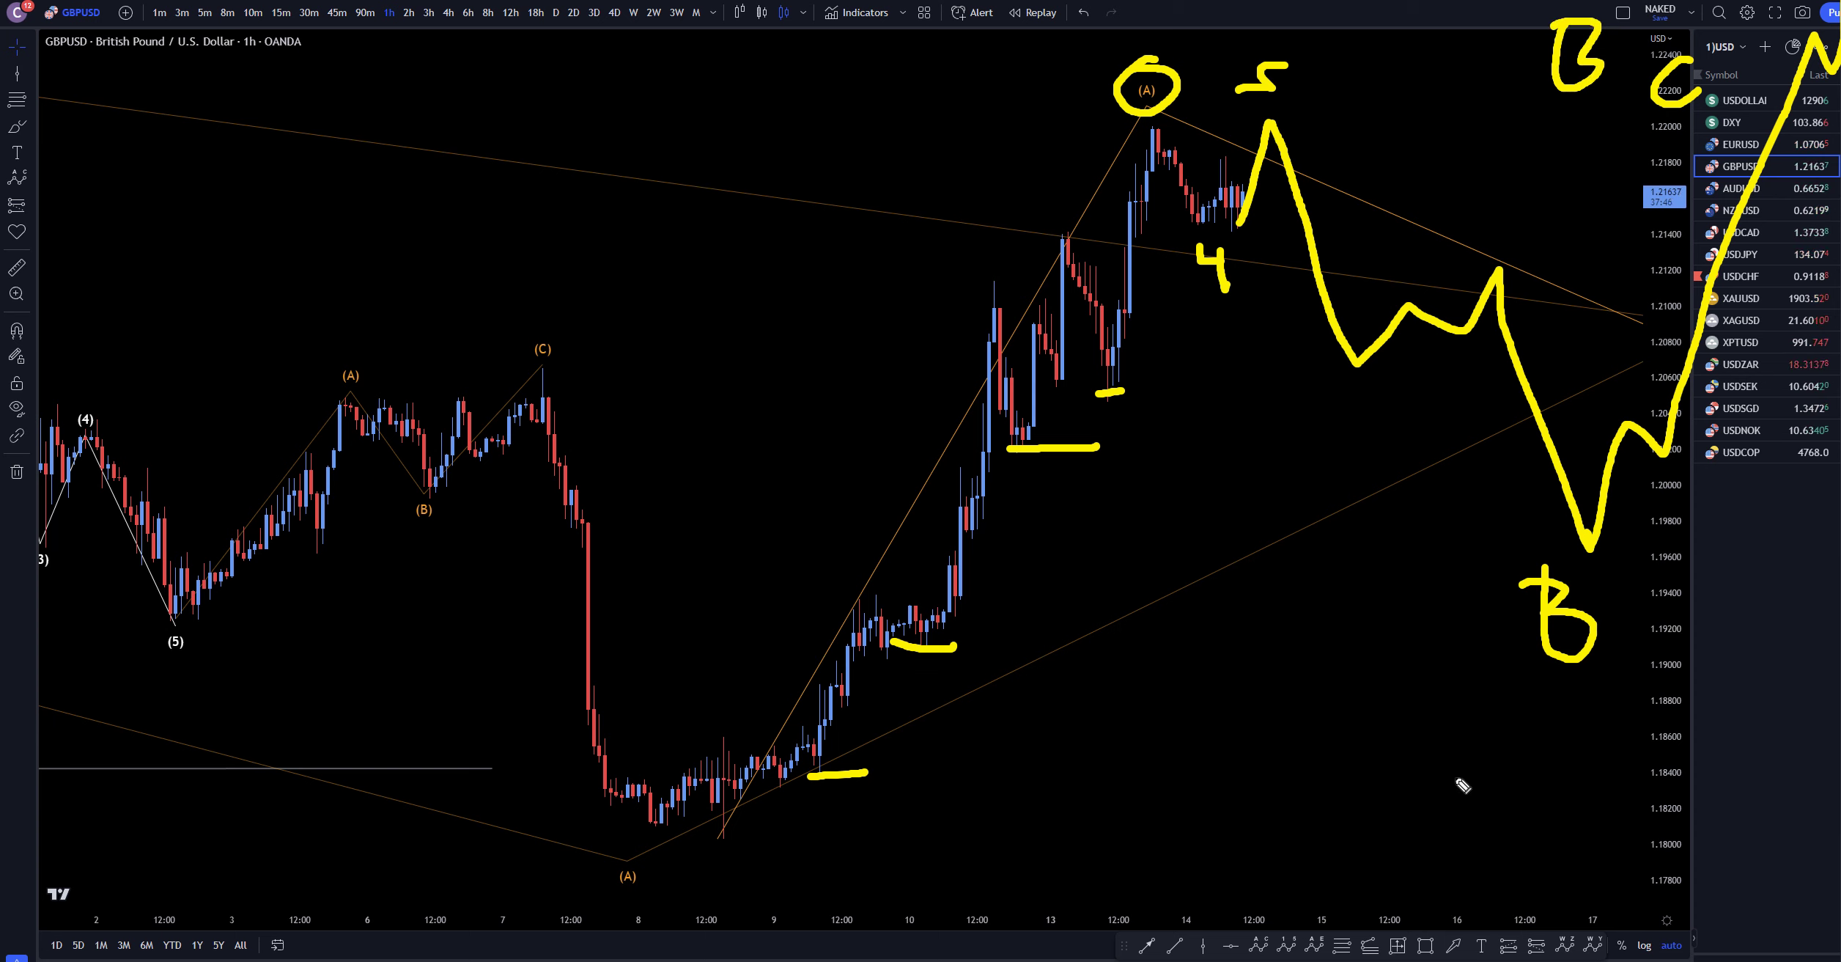
- Add two vertical marks near the top, an upward arrow over the rally, and reinforce the wave 5 rise
{"action": "left_click_drag", "start_coordinate": [450, 19], "coordinate": [458, 85]}
{"action": "left_click_drag", "start_coordinate": [560, 25], "coordinate": [561, 131]}
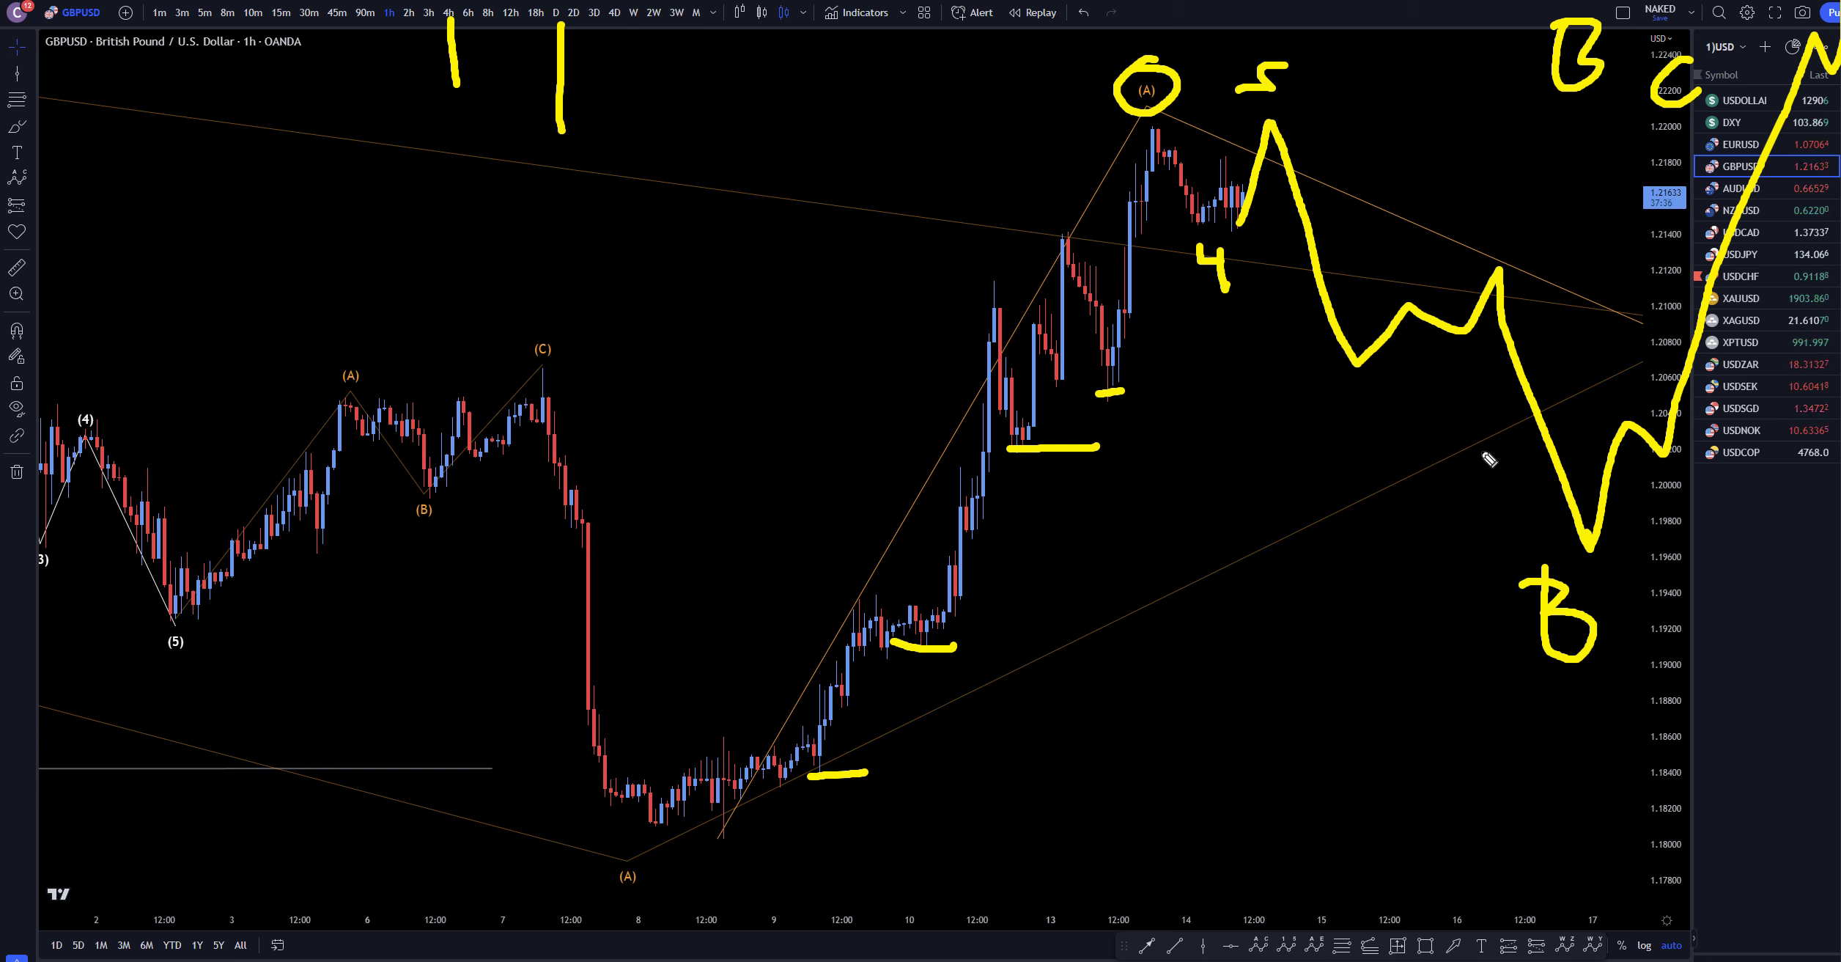
{"action": "mouse_move", "coordinate": [899, 287]}
{"action": "left_mouse_down"}
{"action": "mouse_move", "coordinate": [1004, 101]}
{"action": "mouse_move", "coordinate": [1019, 214]}
{"action": "left_mouse_up"}
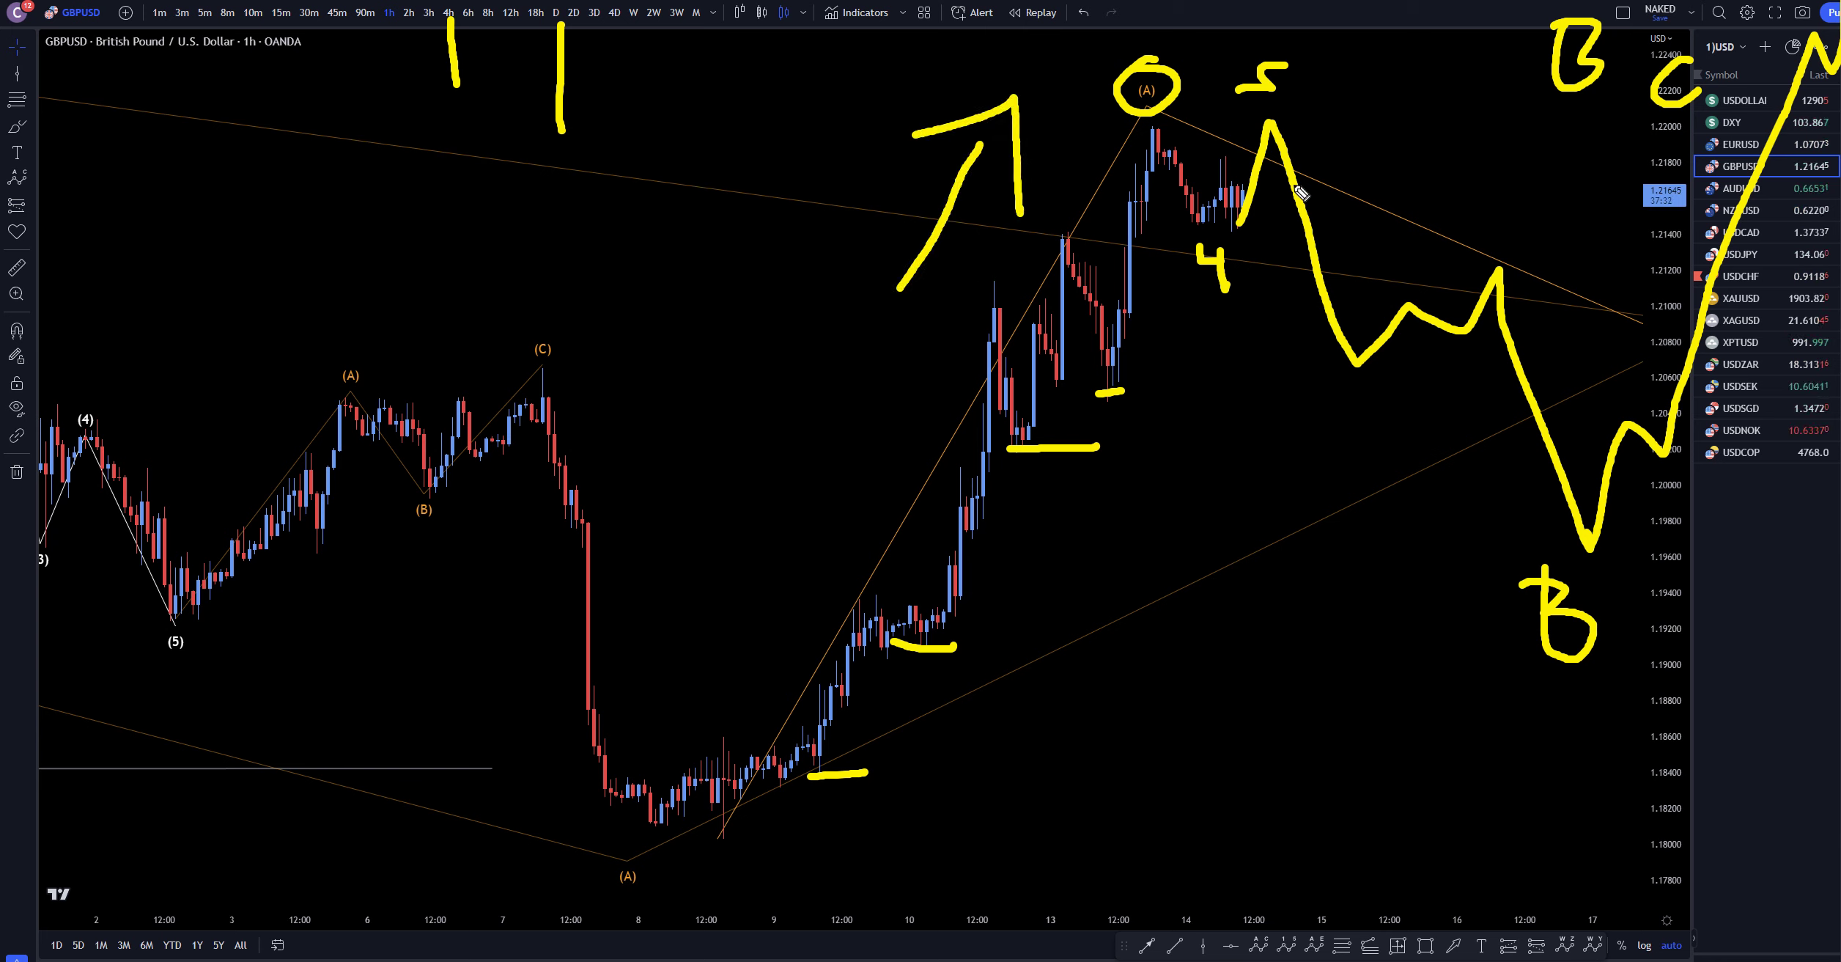
{"action": "mouse_move", "coordinate": [1233, 226]}
{"action": "left_mouse_down"}
{"action": "mouse_move", "coordinate": [1271, 111]}
{"action": "mouse_move", "coordinate": [1334, 348]}
{"action": "left_mouse_up"}
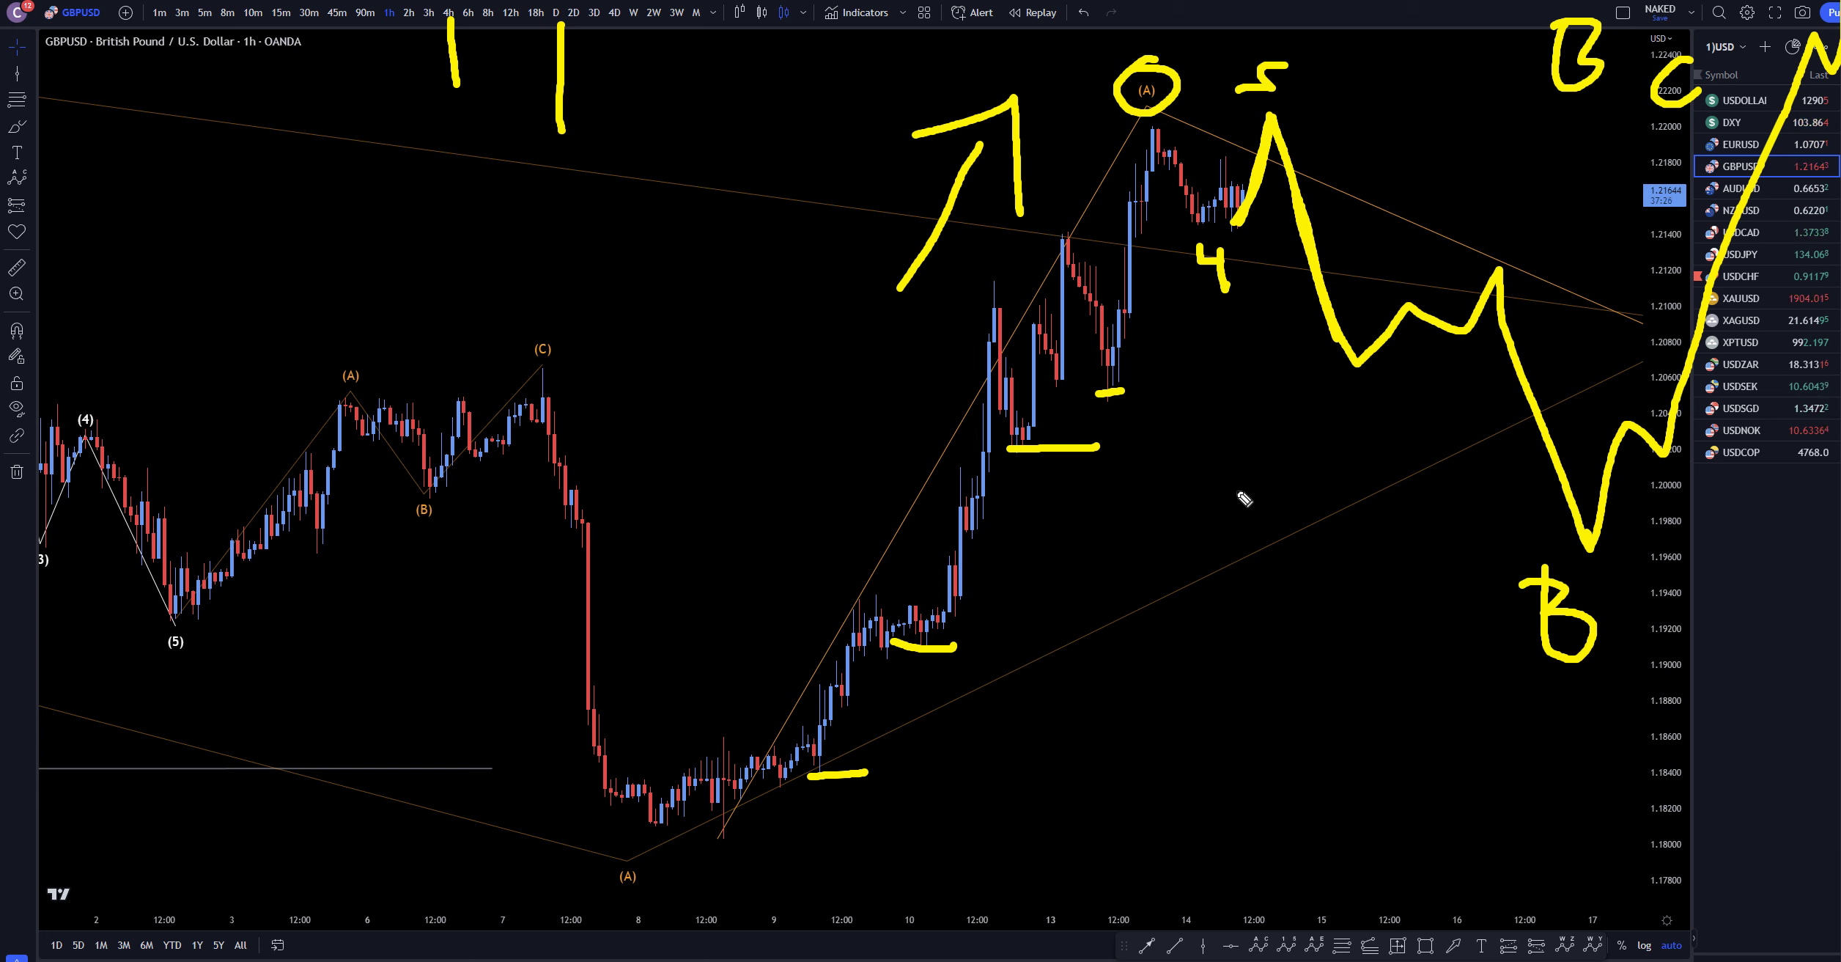